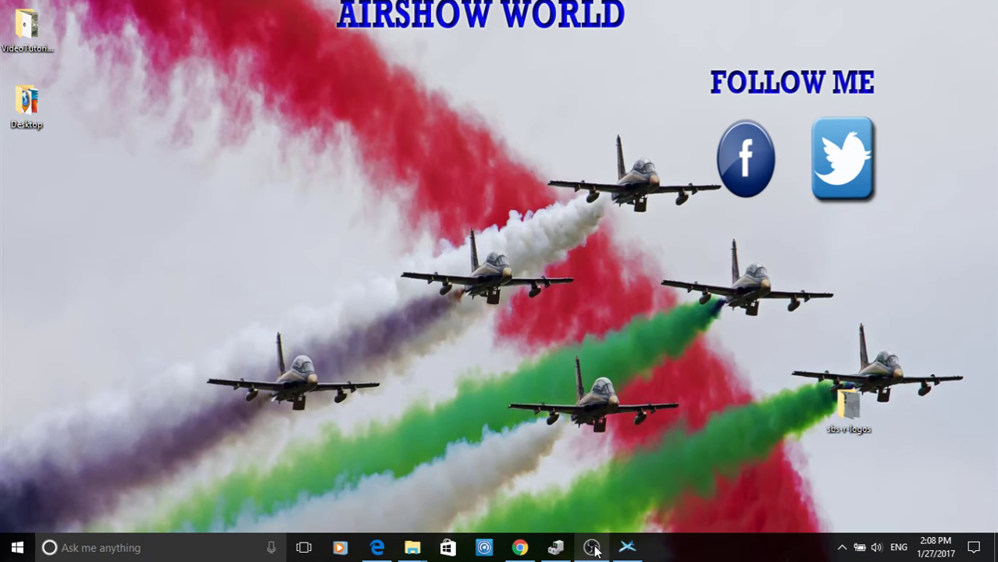
Restore Chrome and show the Database Writer Plugin 2.4 download section on the download page
{"action": "left_click", "coordinate": [593, 549]}
{"action": "left_click", "coordinate": [522, 550]}
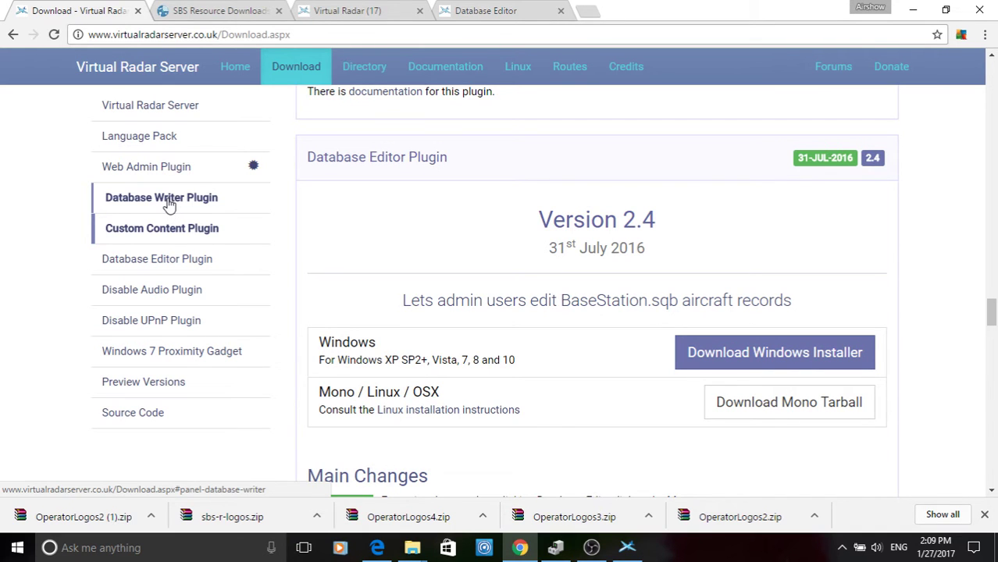
{"action": "left_click", "coordinate": [169, 205]}
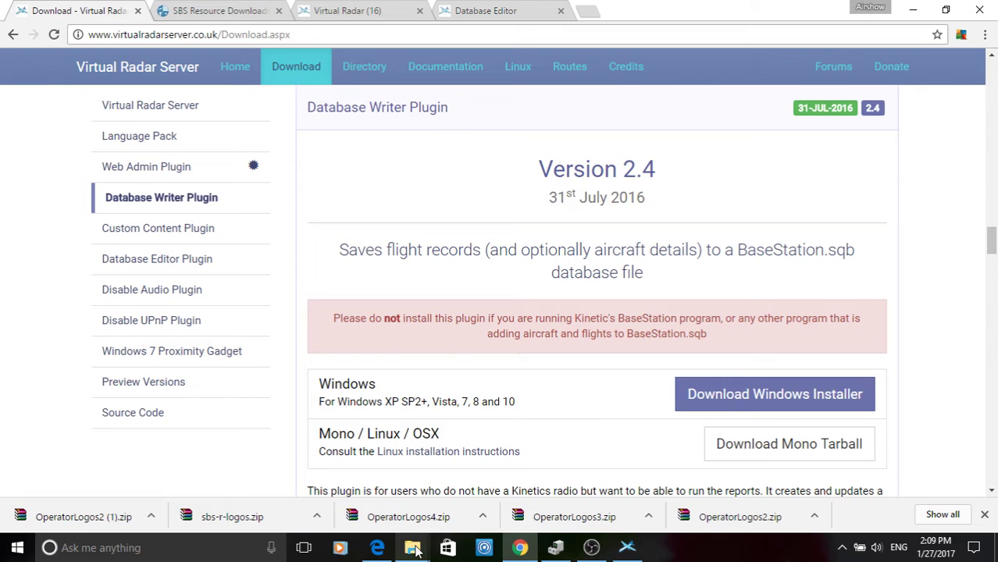
Open C:\Program Files (x86)\VirtualRadar in File Explorer, then return to Chrome
{"action": "mouse_move", "coordinate": [416, 552]}
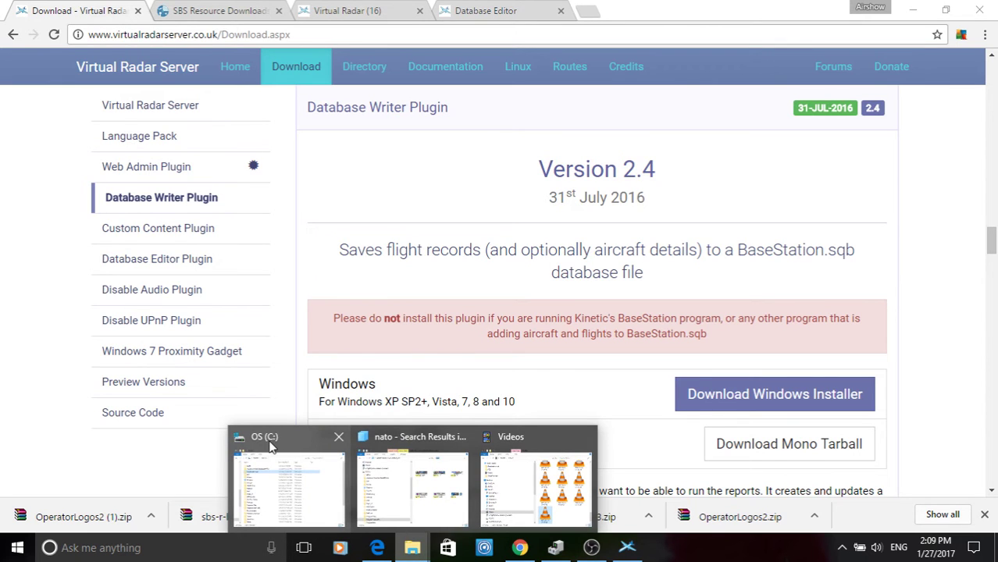
{"action": "left_click", "coordinate": [268, 445]}
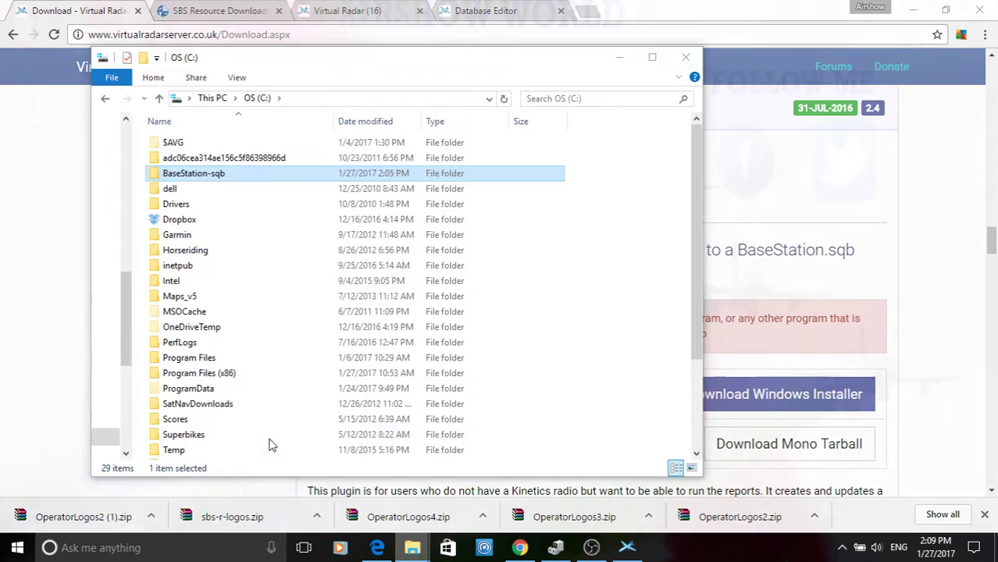
{"action": "double_click", "coordinate": [201, 375]}
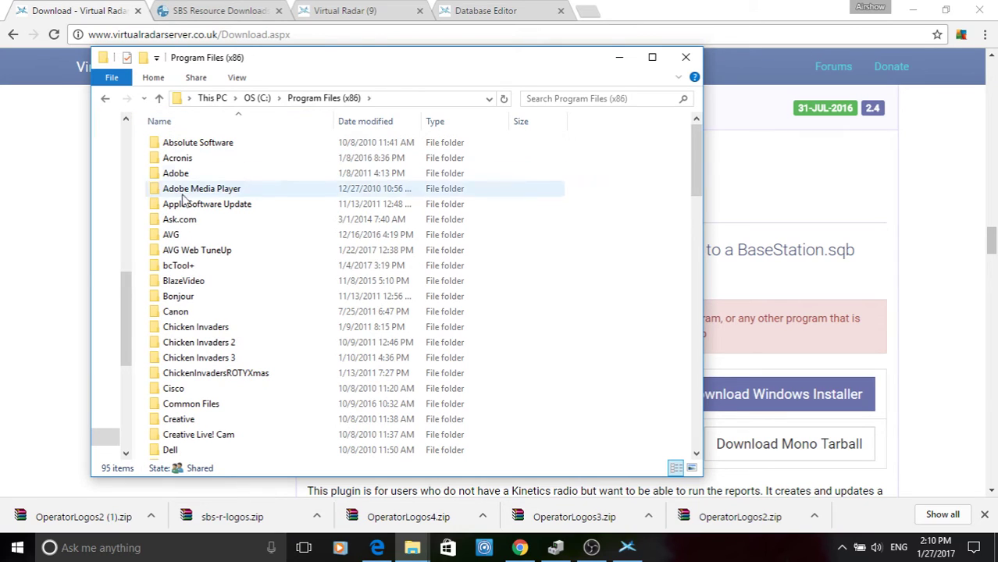
{"action": "key", "text": "v"}
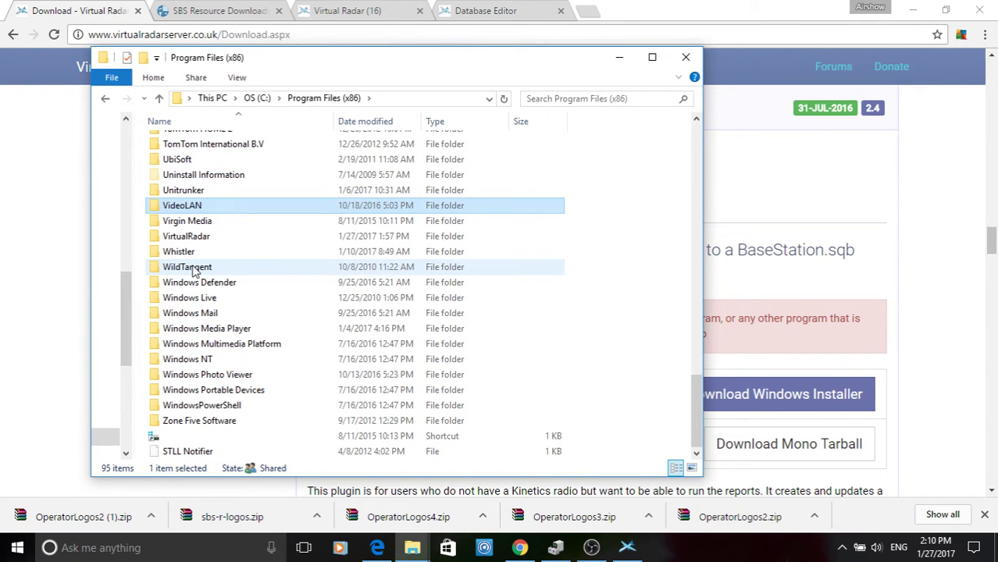
{"action": "double_click", "coordinate": [179, 236]}
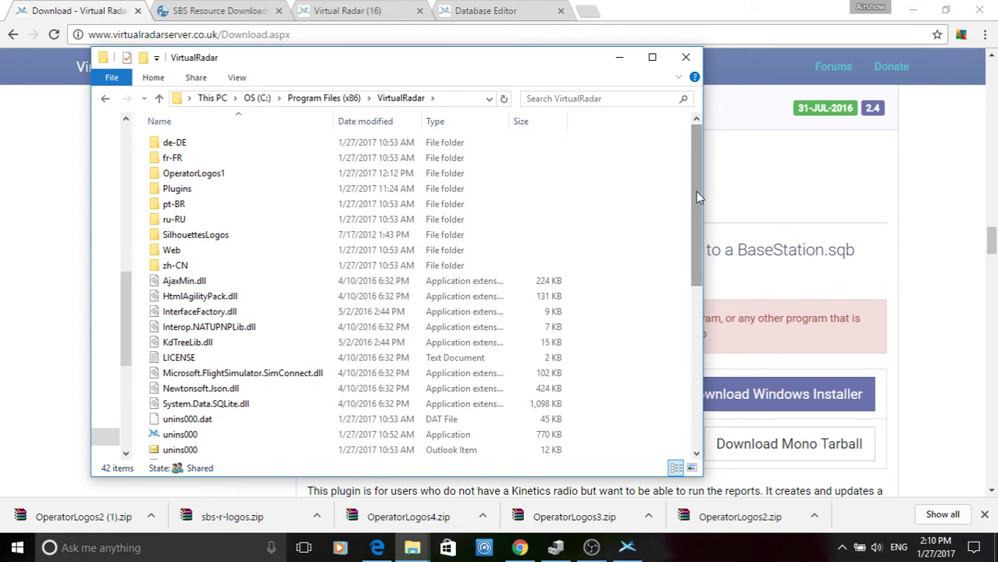
{"action": "left_click", "coordinate": [5, 272]}
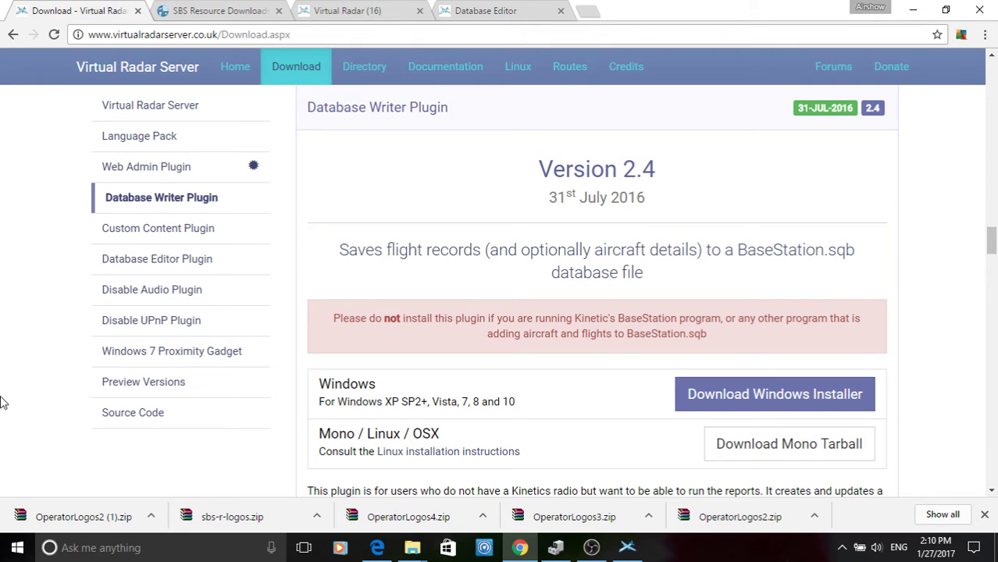
Show the SQB Files downloads on the SBS Resource Downloads page, then minimise Chrome
{"action": "left_click", "coordinate": [187, 11]}
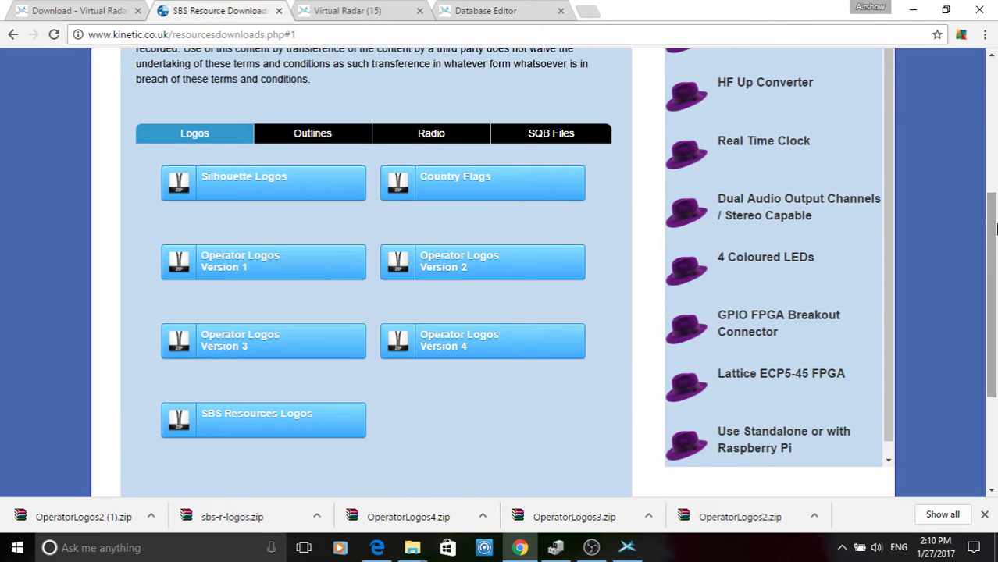
{"action": "mouse_move", "coordinate": [992, 238]}
{"action": "left_mouse_down"}
{"action": "mouse_move", "coordinate": [991, 229]}
{"action": "mouse_move", "coordinate": [991, 243]}
{"action": "left_mouse_up"}
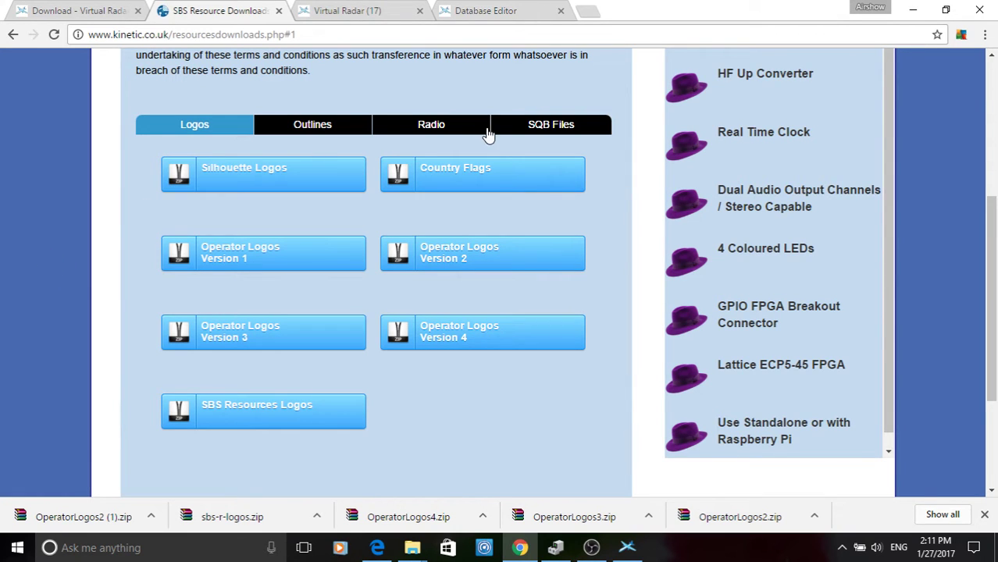
{"action": "left_click", "coordinate": [545, 127]}
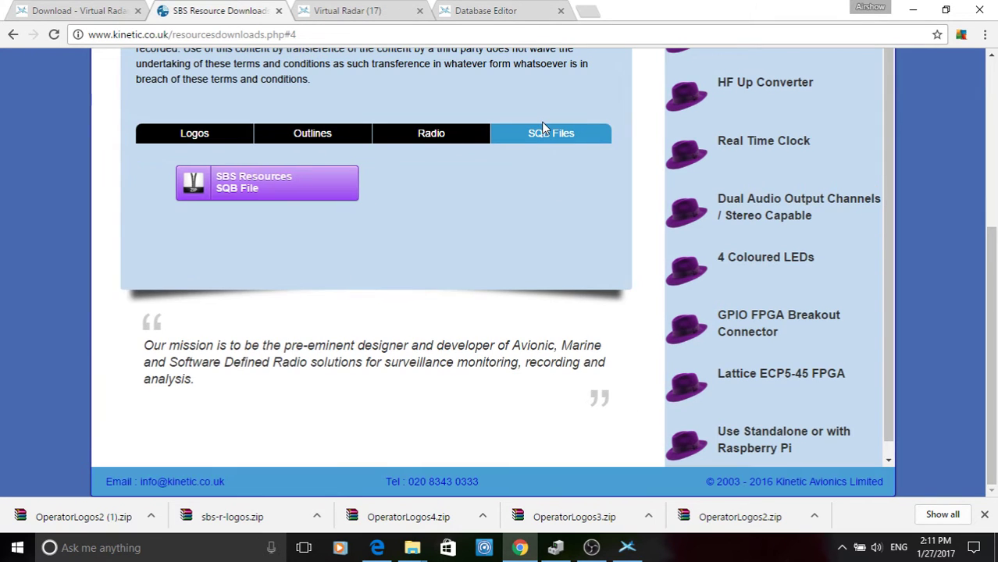
{"action": "mouse_move", "coordinate": [239, 190]}
{"action": "mouse_move", "coordinate": [249, 190]}
{"action": "left_click", "coordinate": [916, 11]}
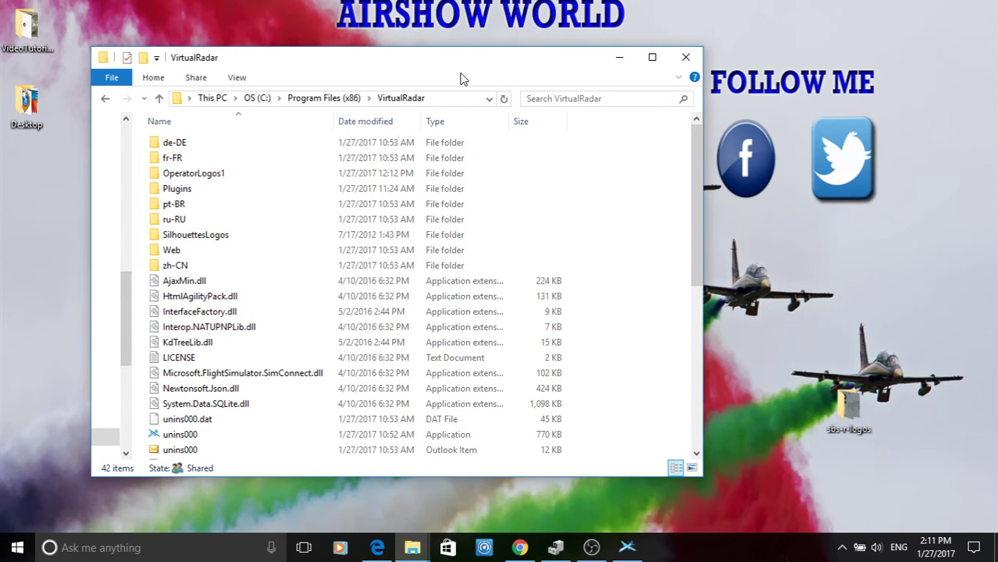
Move the VirtualRadar folder window right, select SilhouettesLogos, and dismiss the Facebook notification
{"action": "left_click_drag", "start_coordinate": [461, 70], "coordinate": [656, 48]}
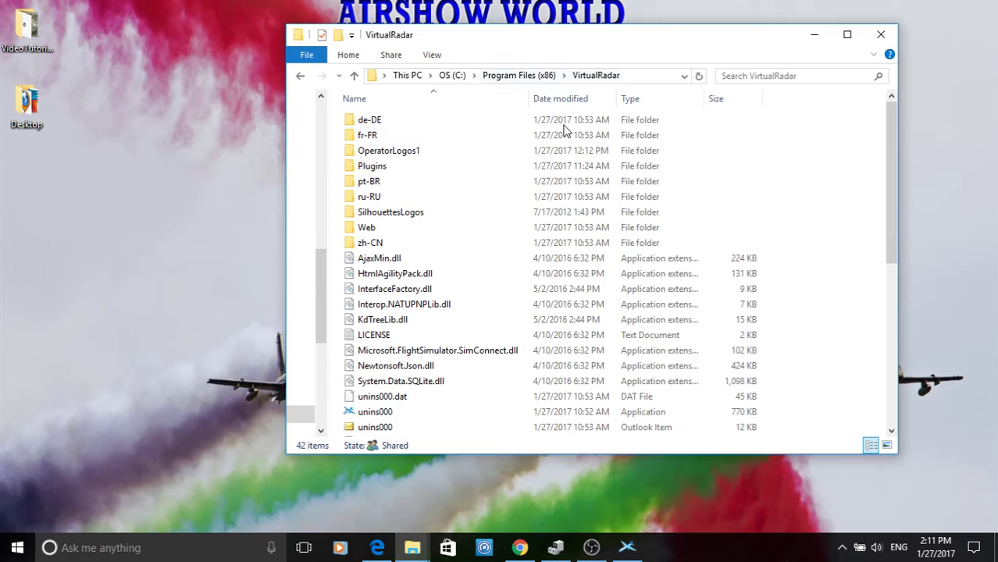
{"action": "left_click", "coordinate": [361, 221]}
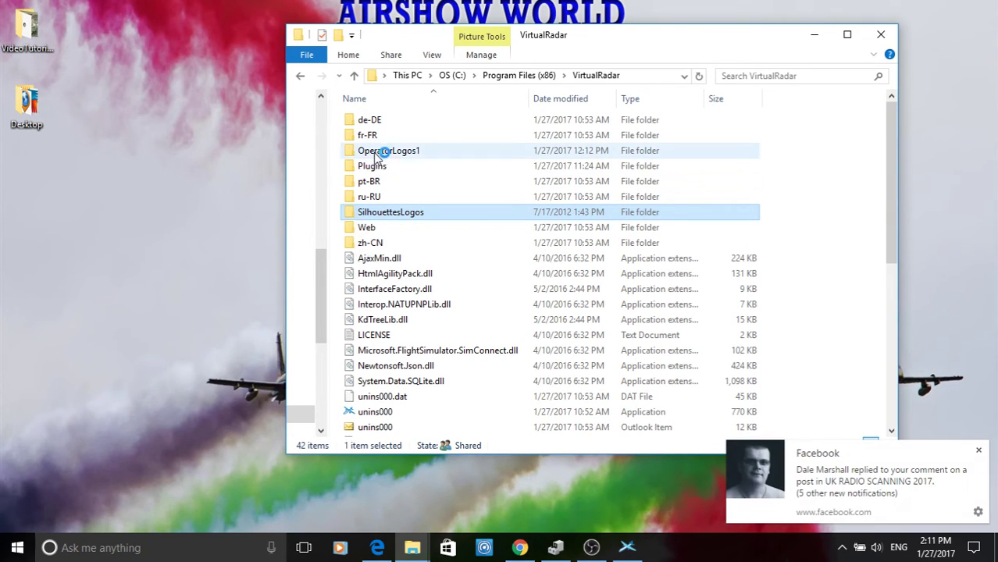
{"action": "left_click", "coordinate": [979, 452]}
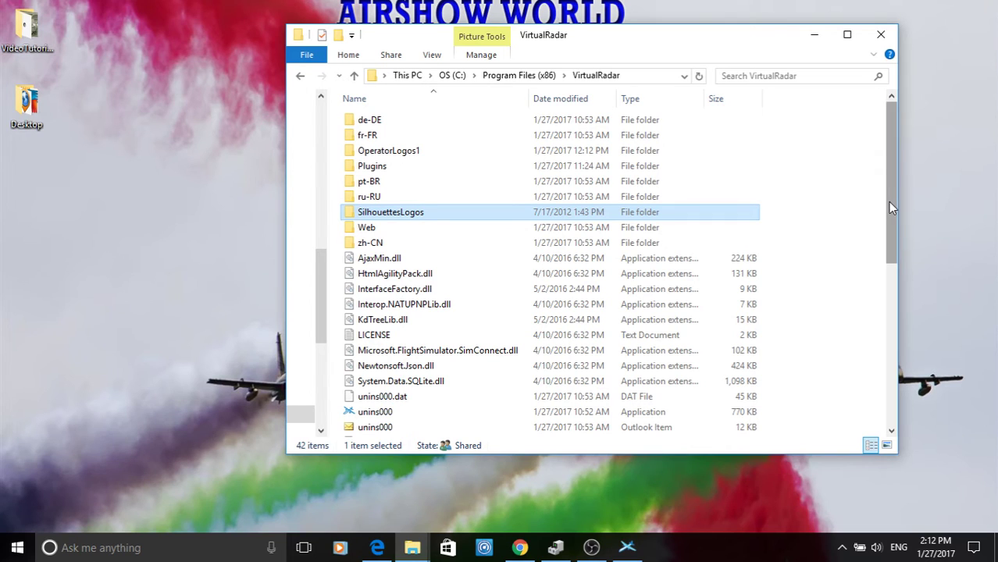
{"action": "left_click_drag", "start_coordinate": [889, 202], "coordinate": [882, 178]}
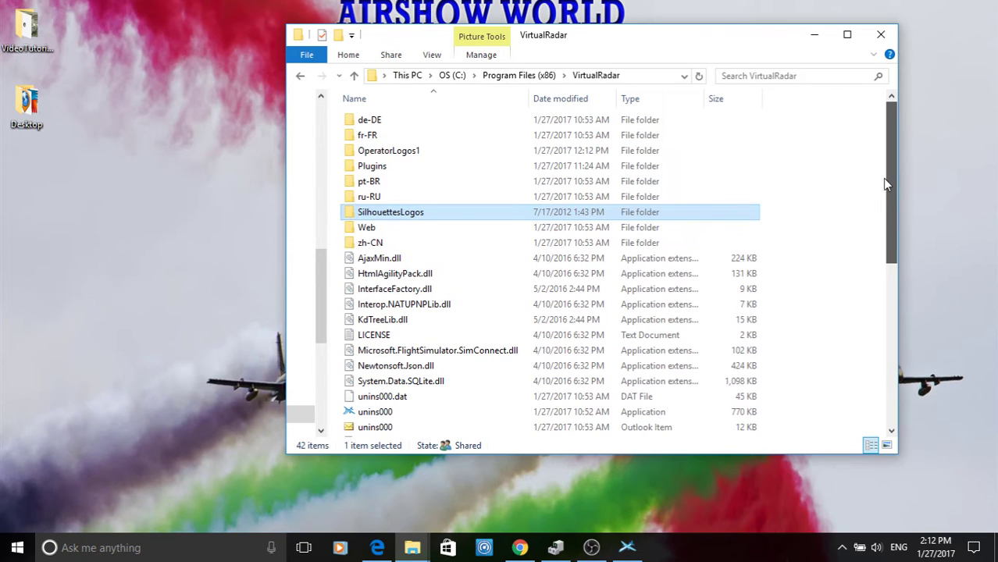
Go up to the C: drive, select the BaseStation-sqb folder, and minimise File Explorer
{"action": "left_click", "coordinate": [354, 76]}
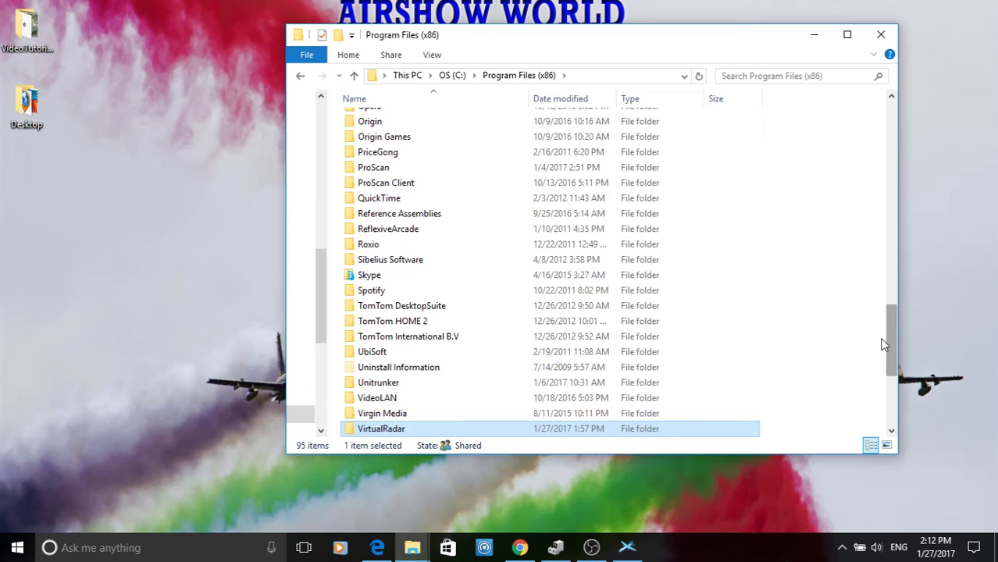
{"action": "left_click_drag", "start_coordinate": [883, 346], "coordinate": [832, 89]}
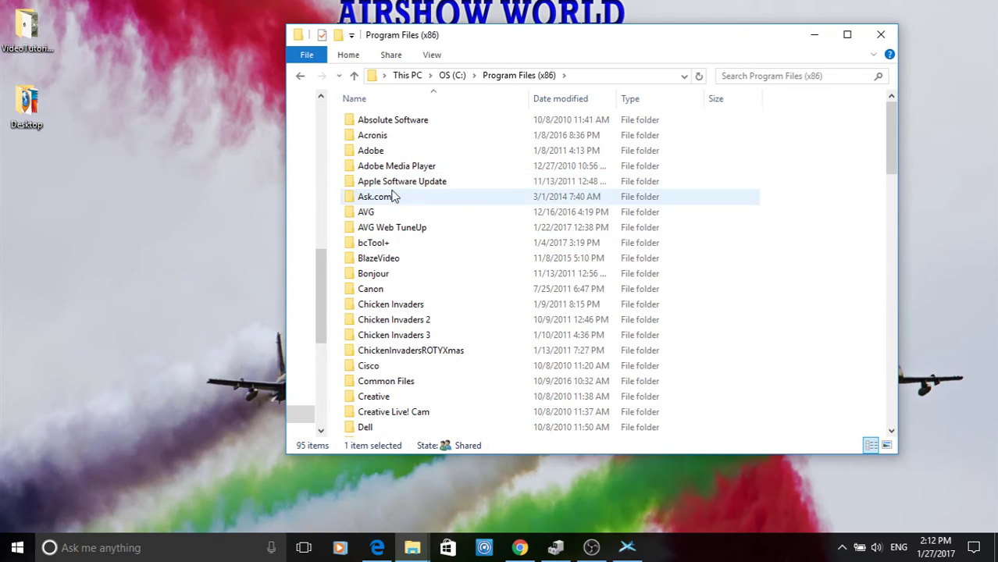
{"action": "key", "text": "b"}
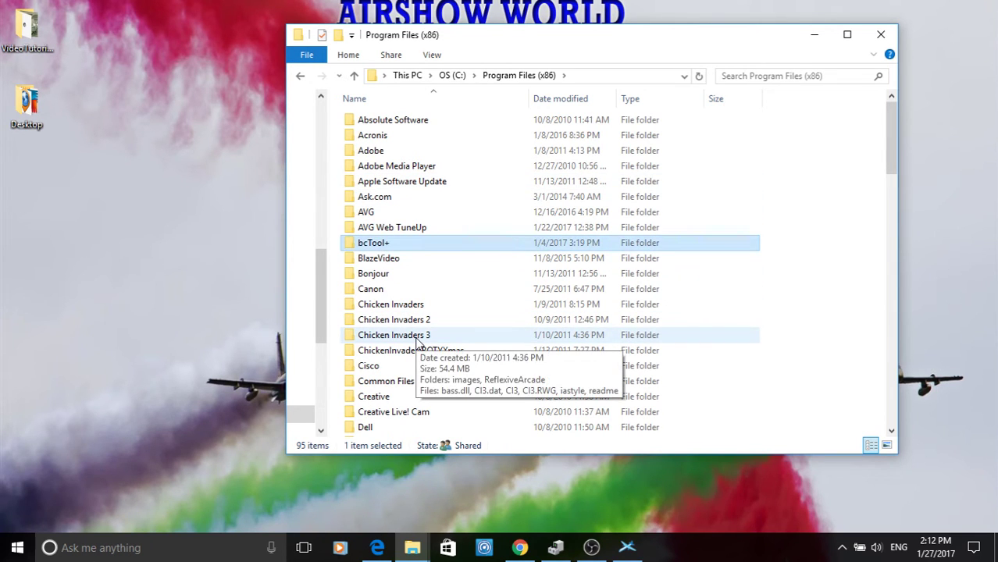
{"action": "key", "text": "b"}
{"action": "key", "text": "b"}
{"action": "key", "text": "b"}
{"action": "key", "text": "b"}
{"action": "key", "text": "b"}
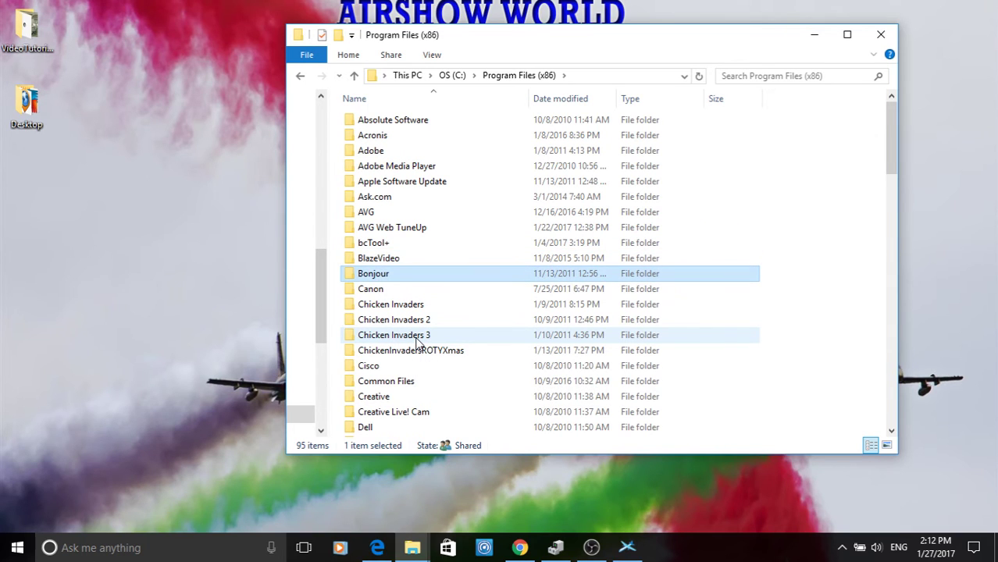
{"action": "left_click", "coordinate": [356, 76]}
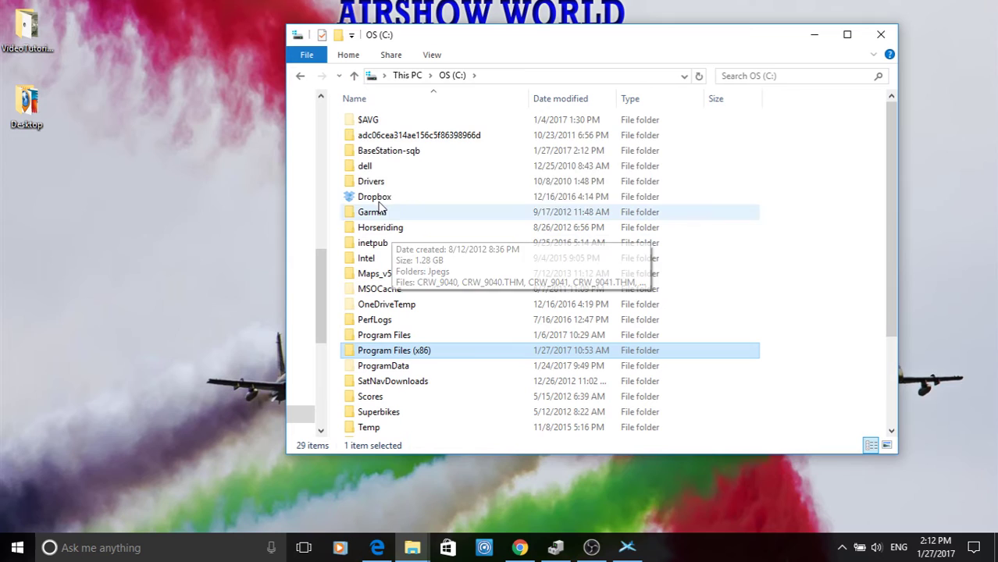
{"action": "left_click", "coordinate": [357, 151]}
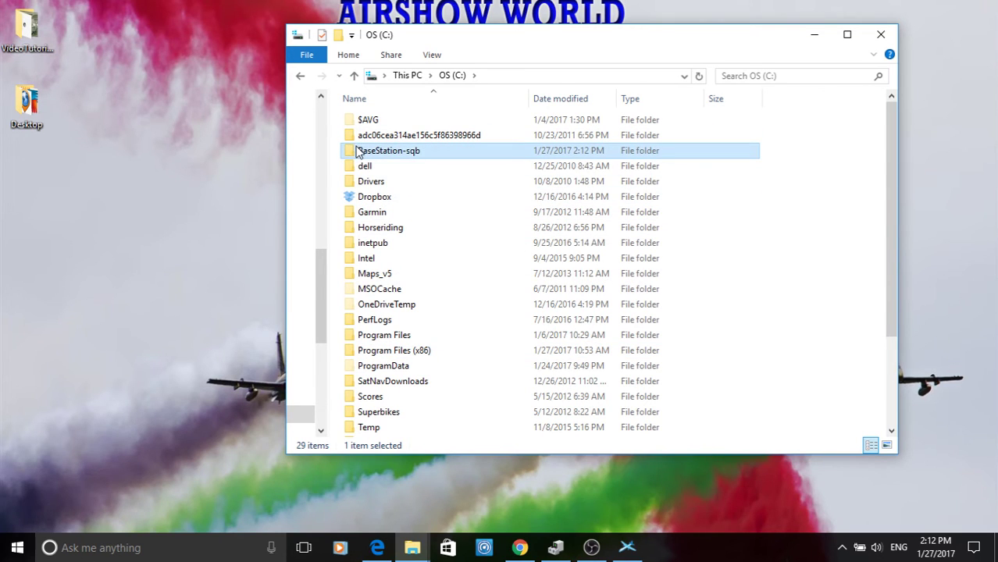
{"action": "left_click", "coordinate": [815, 39]}
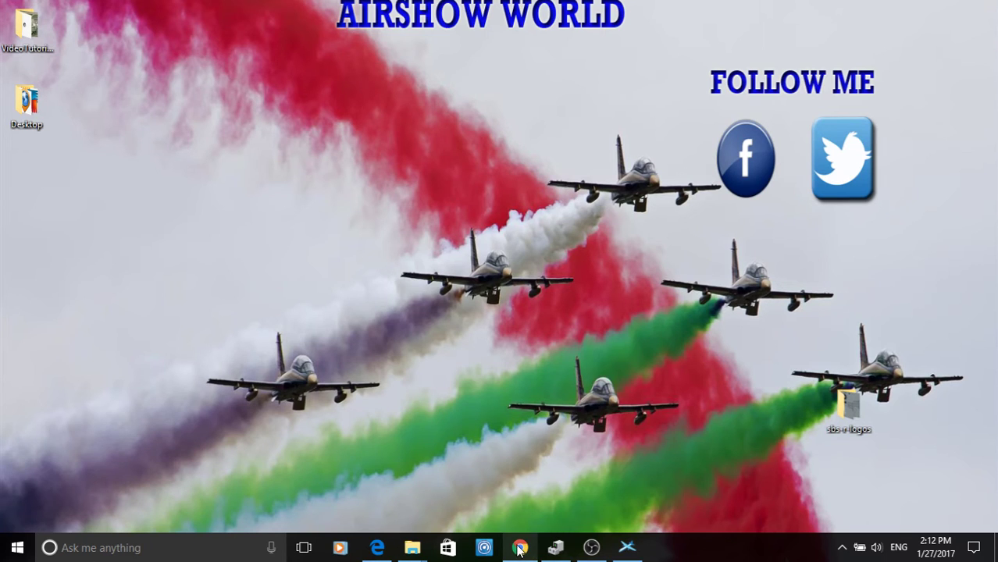
Restore Virtual Radar Server, move it to the top, and open Tools > Plugins
{"action": "left_click", "coordinate": [630, 549]}
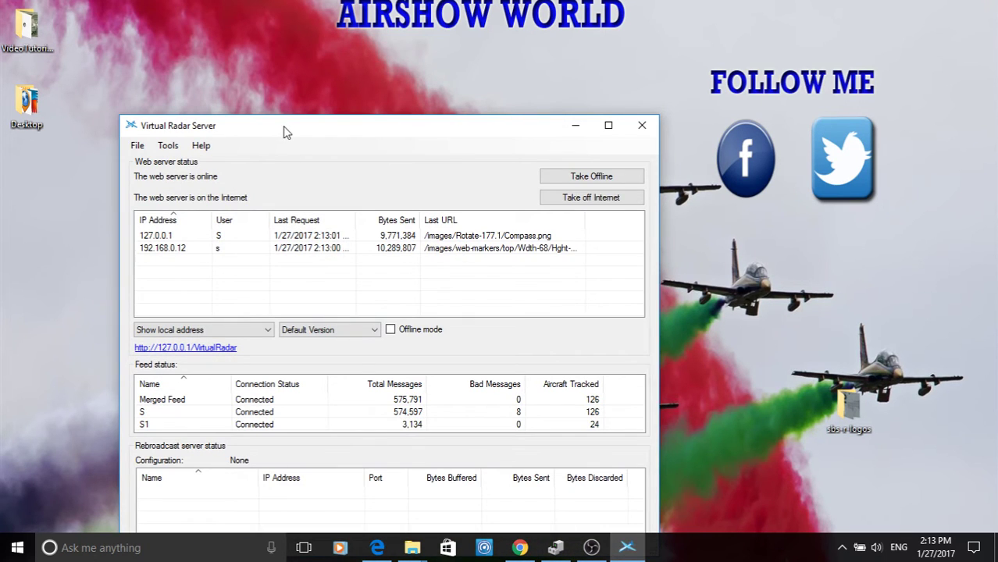
{"action": "left_click_drag", "start_coordinate": [285, 133], "coordinate": [315, 24]}
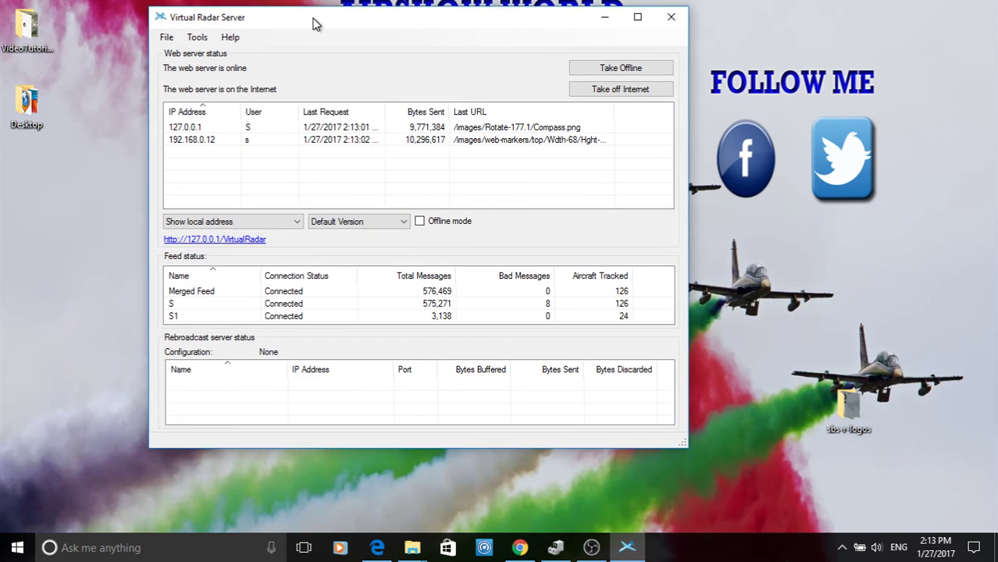
{"action": "left_click", "coordinate": [198, 39]}
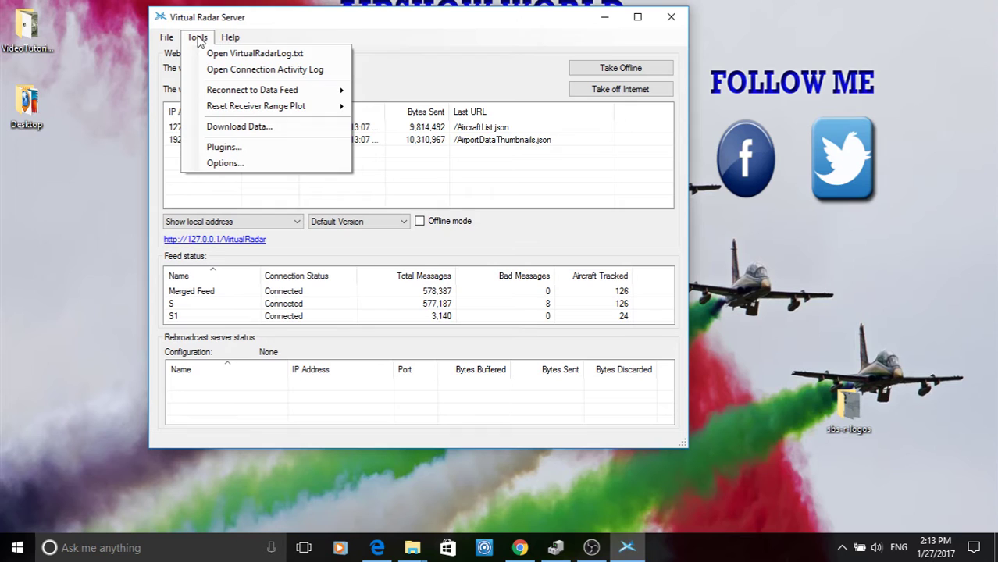
{"action": "left_click", "coordinate": [218, 149]}
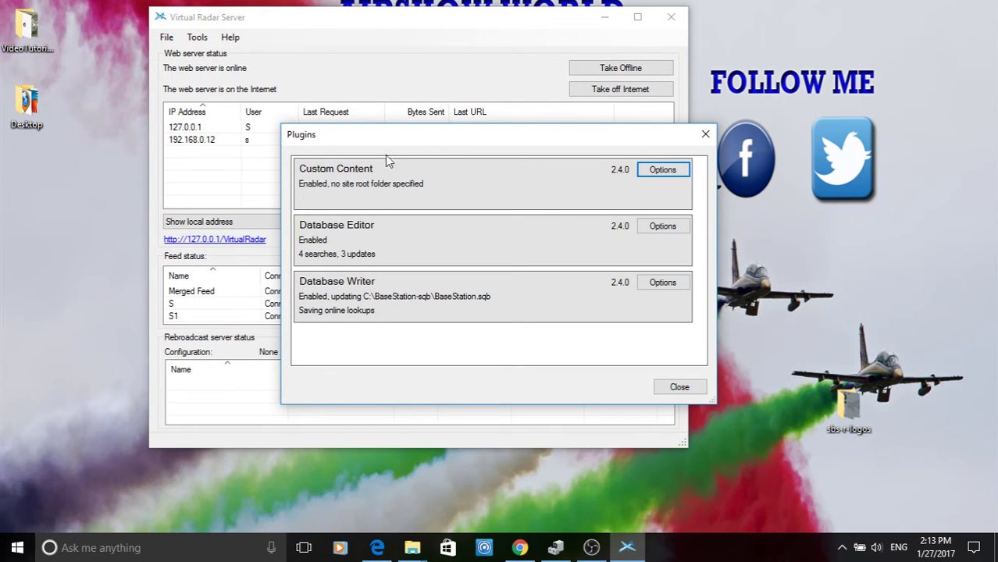
Open and cancel the Custom Content and Database Editor plugin options without changes
{"action": "left_click_drag", "start_coordinate": [444, 138], "coordinate": [400, 117]}
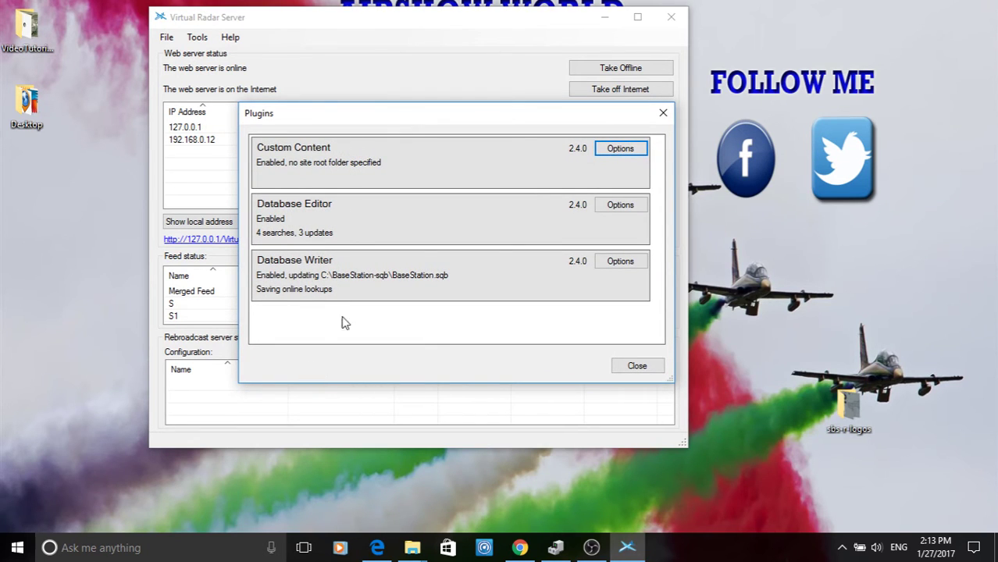
{"action": "left_click", "coordinate": [620, 149]}
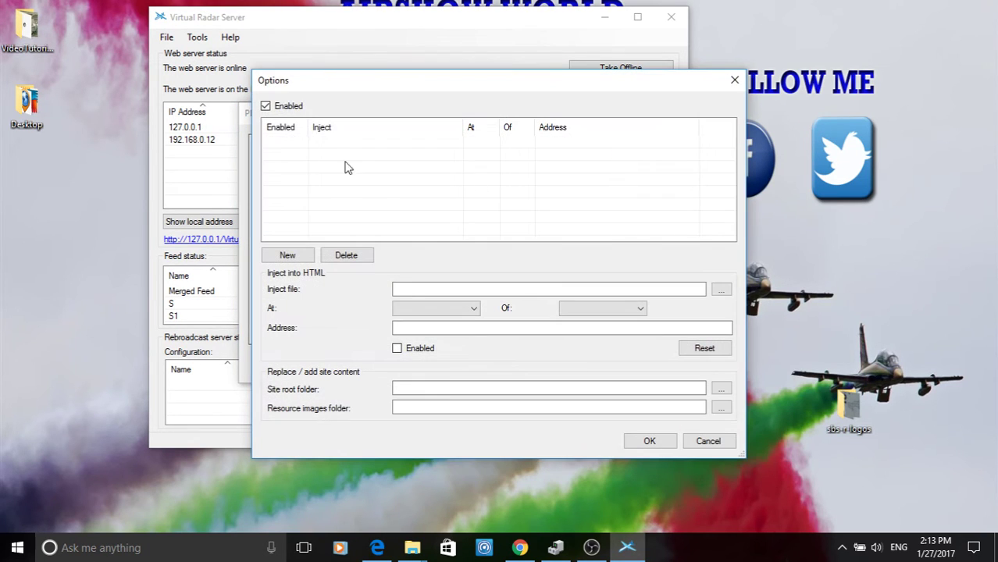
{"action": "left_click", "coordinate": [721, 441]}
{"action": "left_click", "coordinate": [628, 207]}
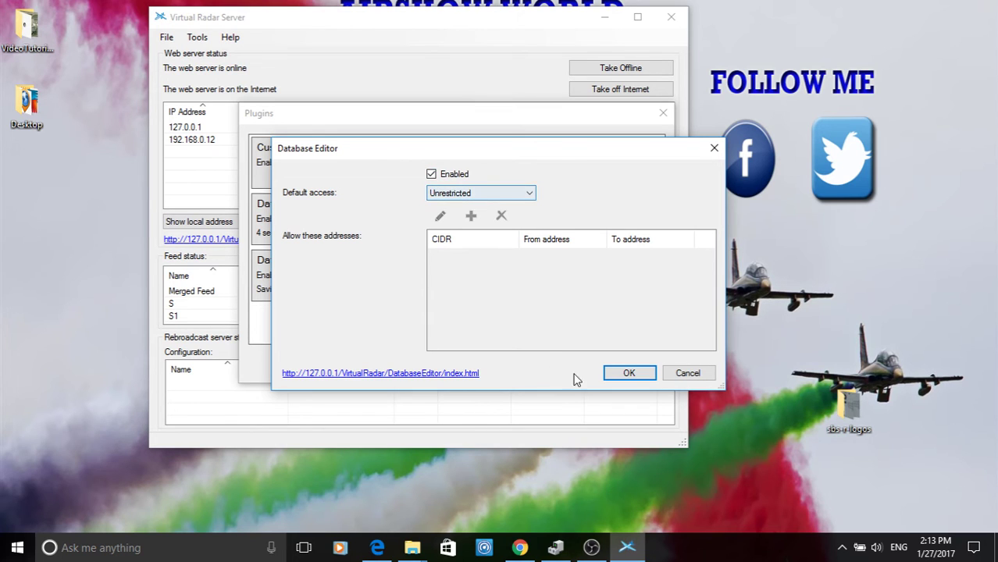
{"action": "left_click", "coordinate": [686, 375]}
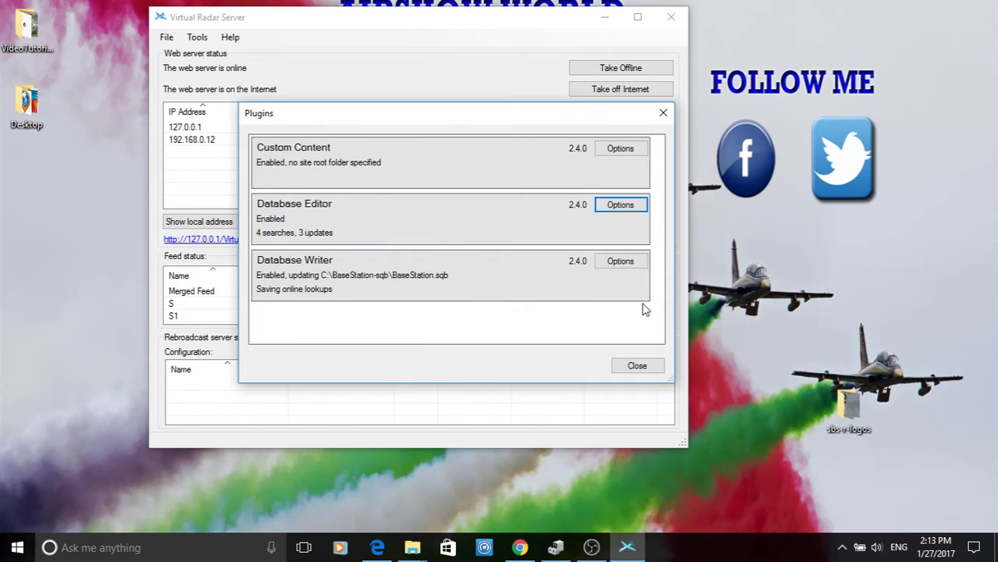
Confirm Database Writer uses Merged Feed and C:\BaseStation-sqb\BaseStation.sqb, then close the plugins list
{"action": "left_click", "coordinate": [621, 261]}
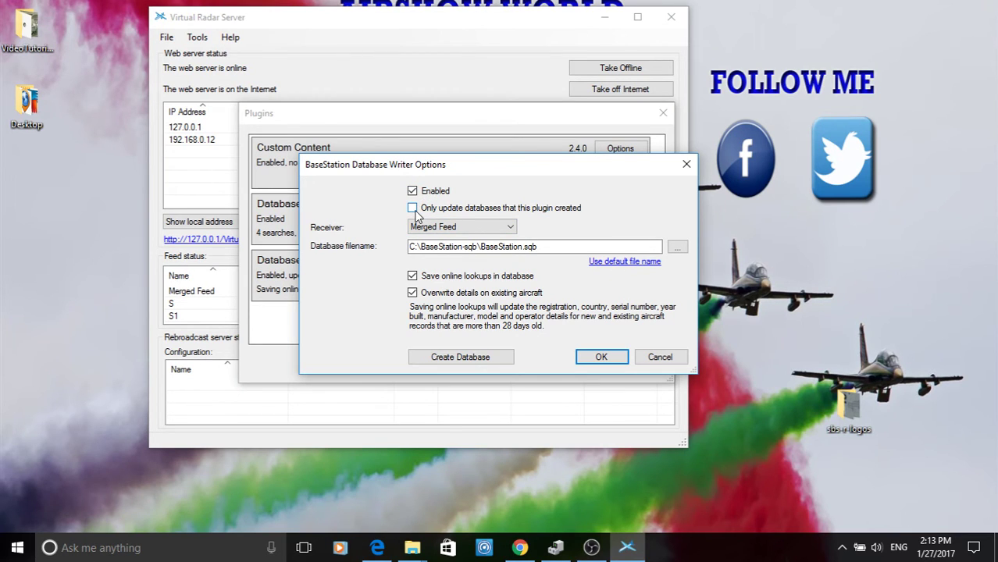
{"action": "left_click", "coordinate": [484, 226]}
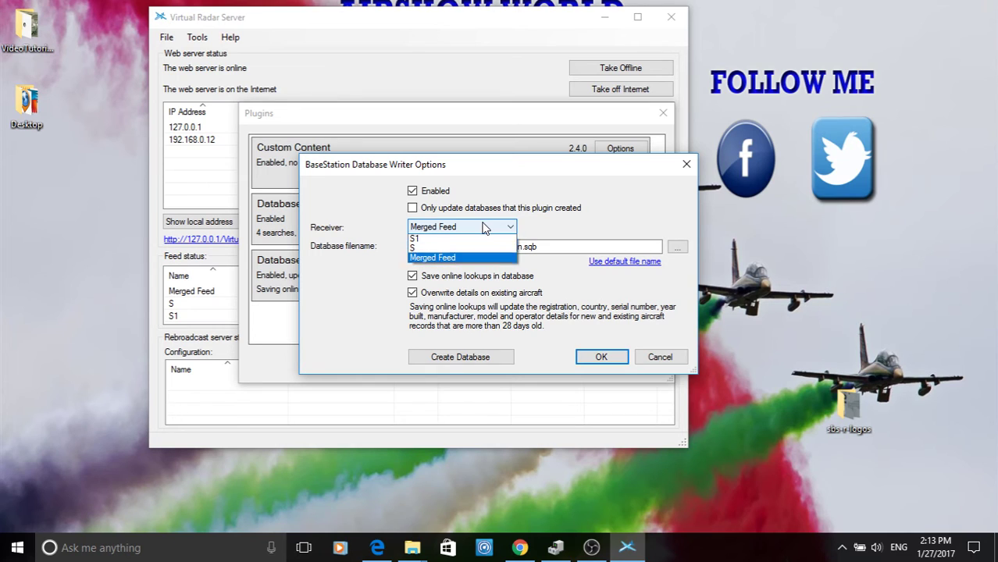
{"action": "left_click", "coordinate": [473, 260]}
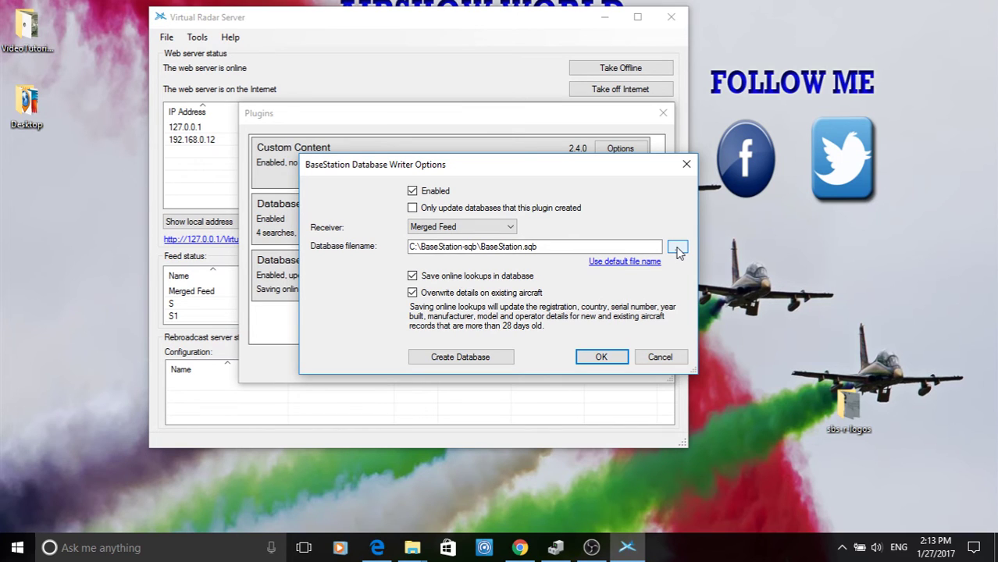
{"action": "left_click", "coordinate": [677, 248]}
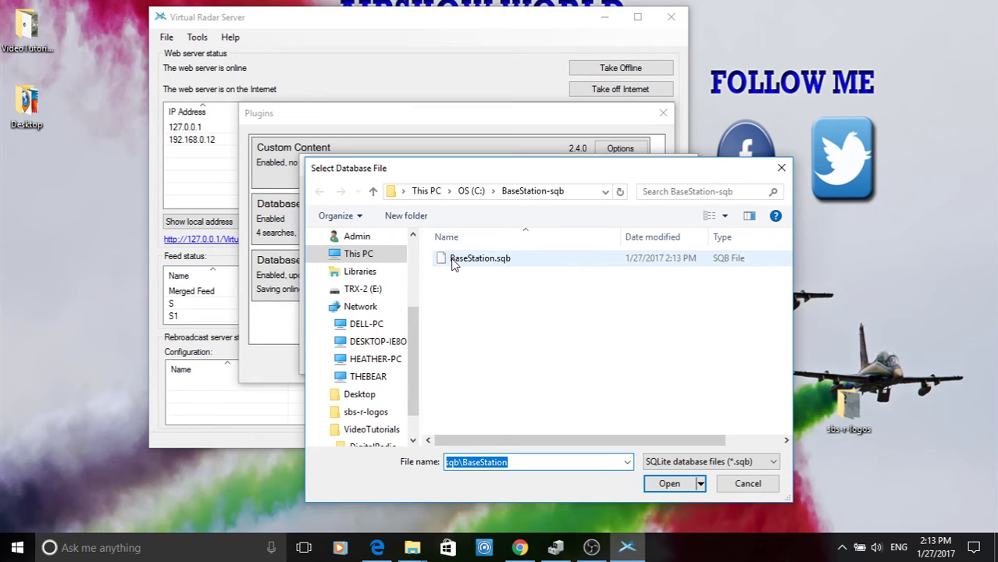
{"action": "left_click", "coordinate": [455, 265]}
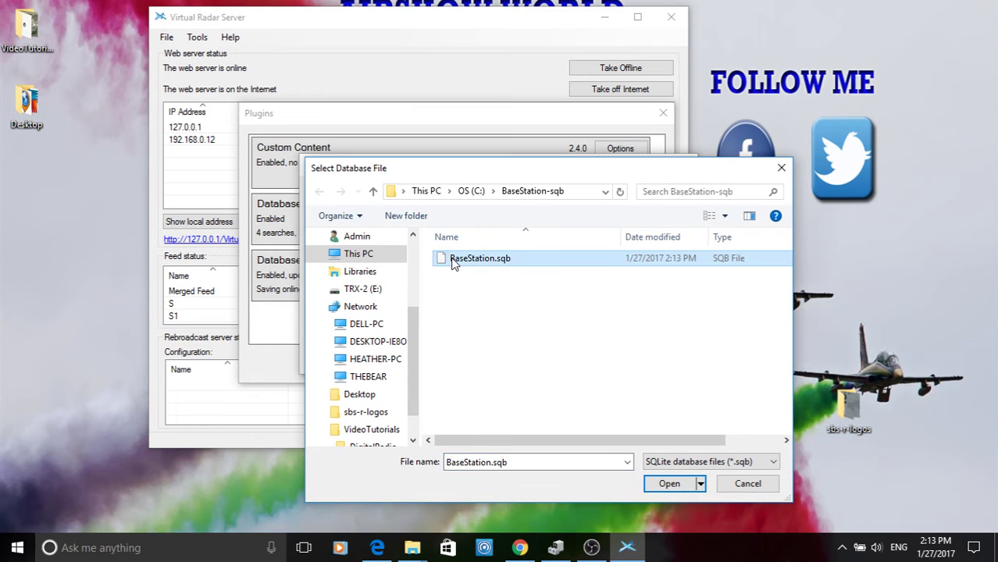
{"action": "scroll", "coordinate": [417, 313], "scroll_direction": "up", "scroll_amount": 2}
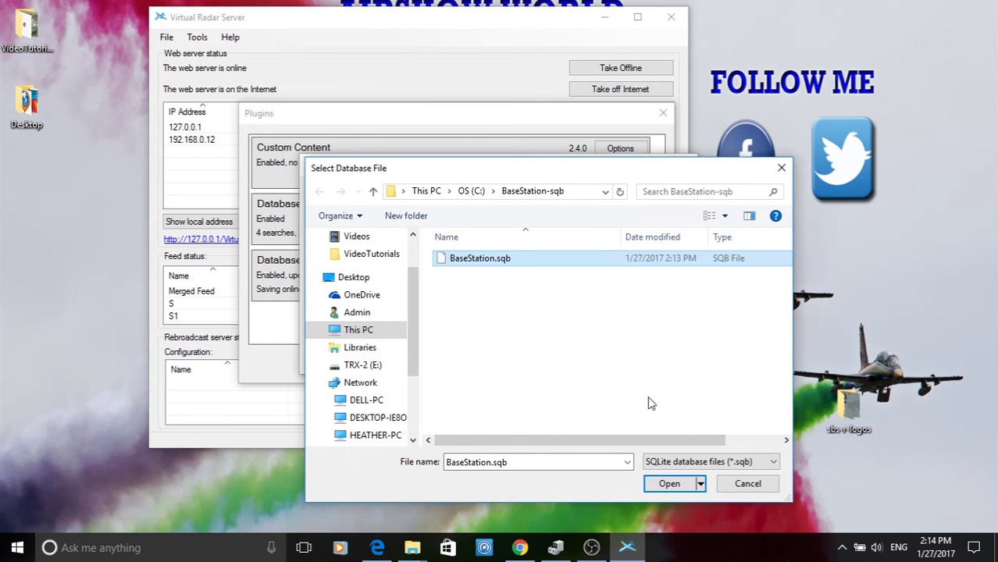
{"action": "left_click", "coordinate": [744, 485]}
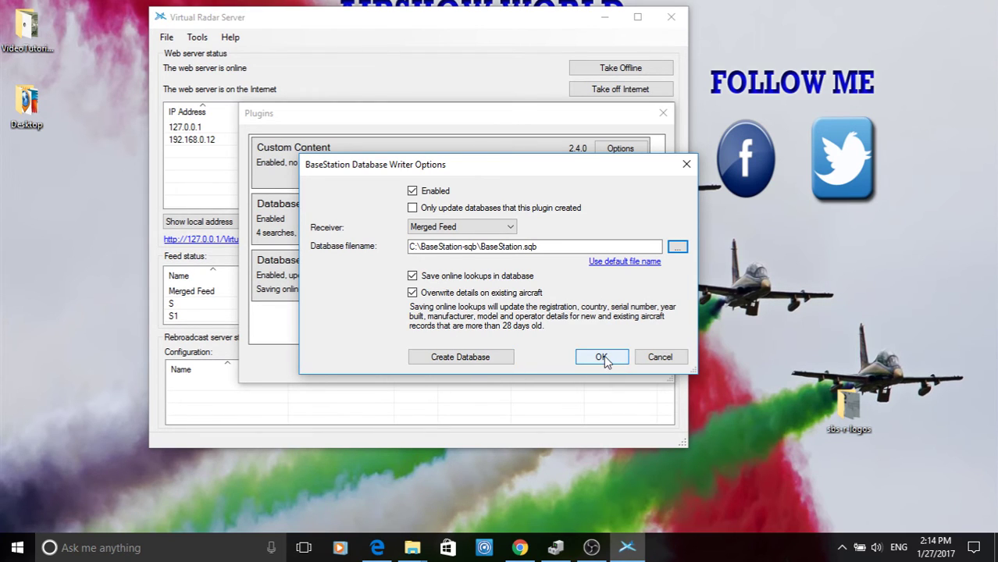
{"action": "left_click", "coordinate": [666, 360]}
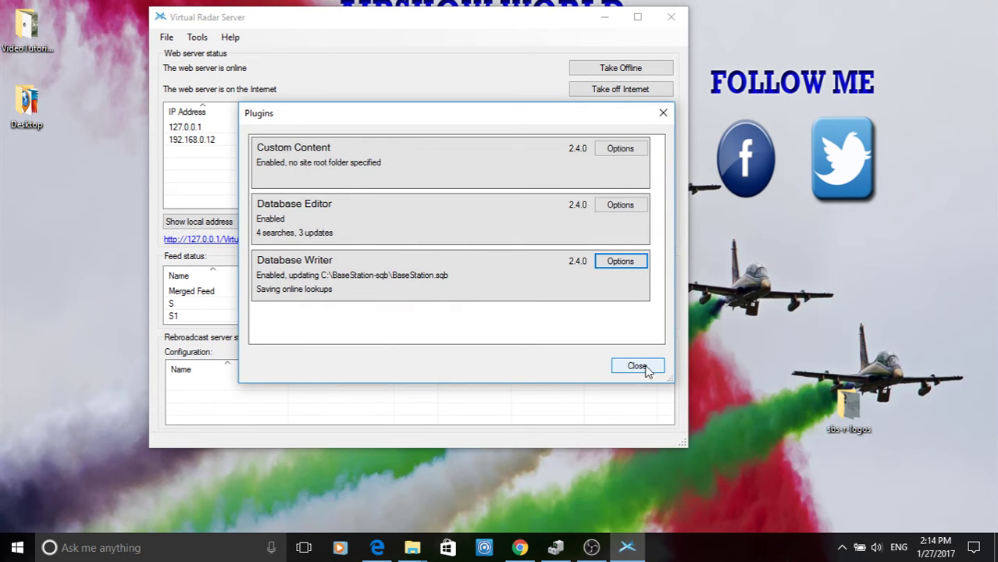
{"action": "left_click", "coordinate": [643, 368]}
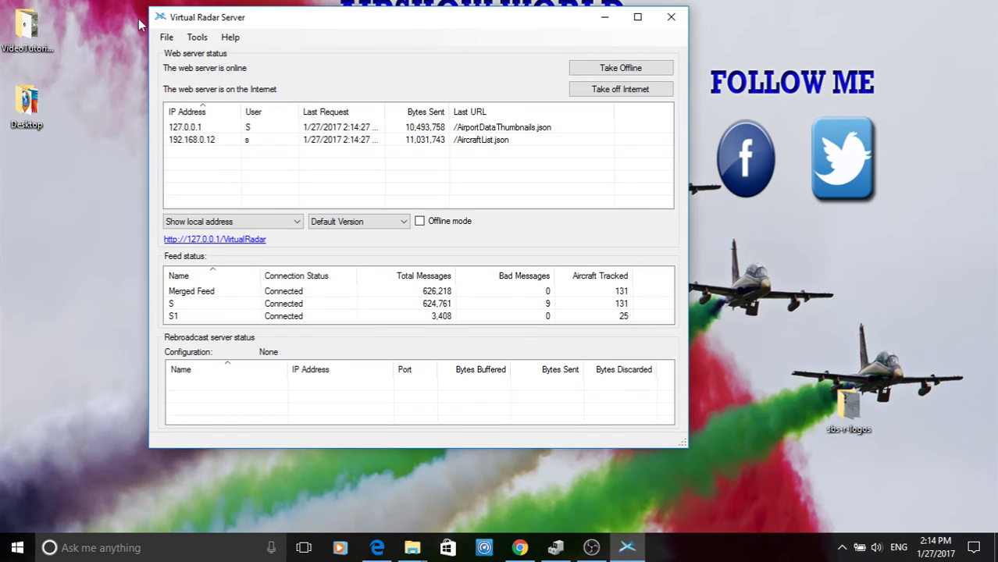
Open Tools > Options and check the BaseStation.sqb database filename on Data Sources
{"action": "left_click", "coordinate": [197, 38]}
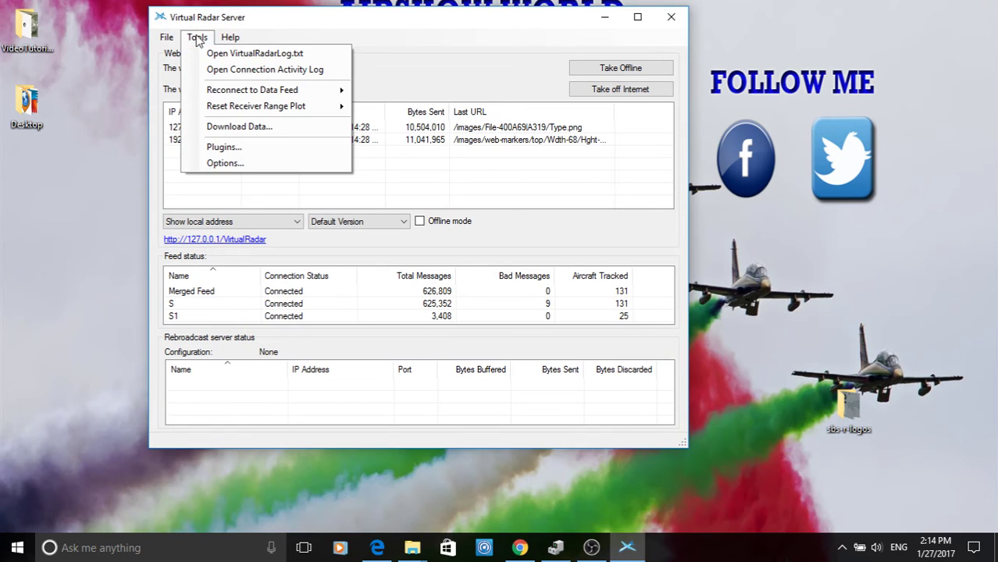
{"action": "left_click", "coordinate": [231, 164]}
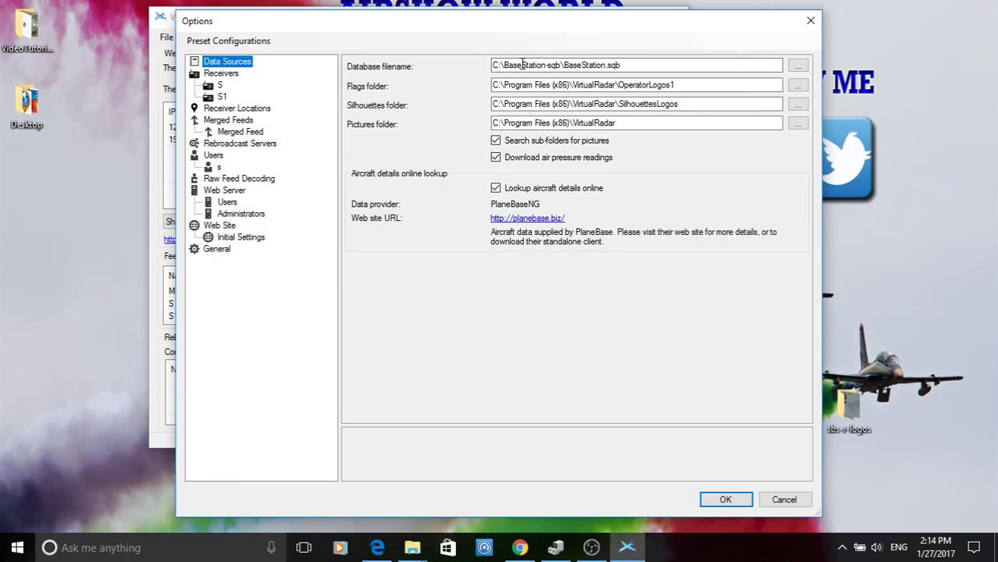
{"action": "left_click", "coordinate": [624, 64]}
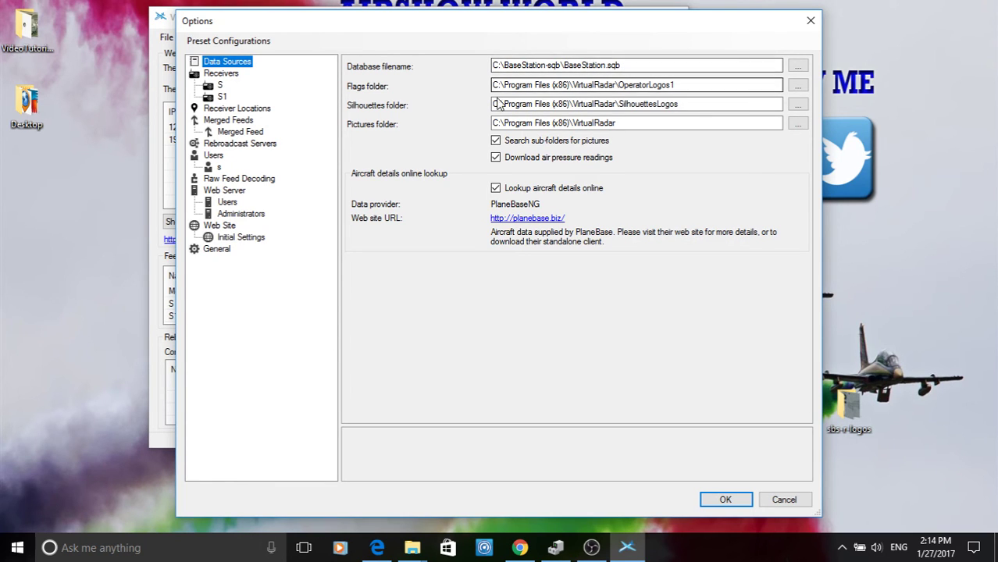
Browse the folder tree toward VirtualRadar for Flags, then cancel, keeping OperatorLogos1
{"action": "left_click", "coordinate": [796, 88]}
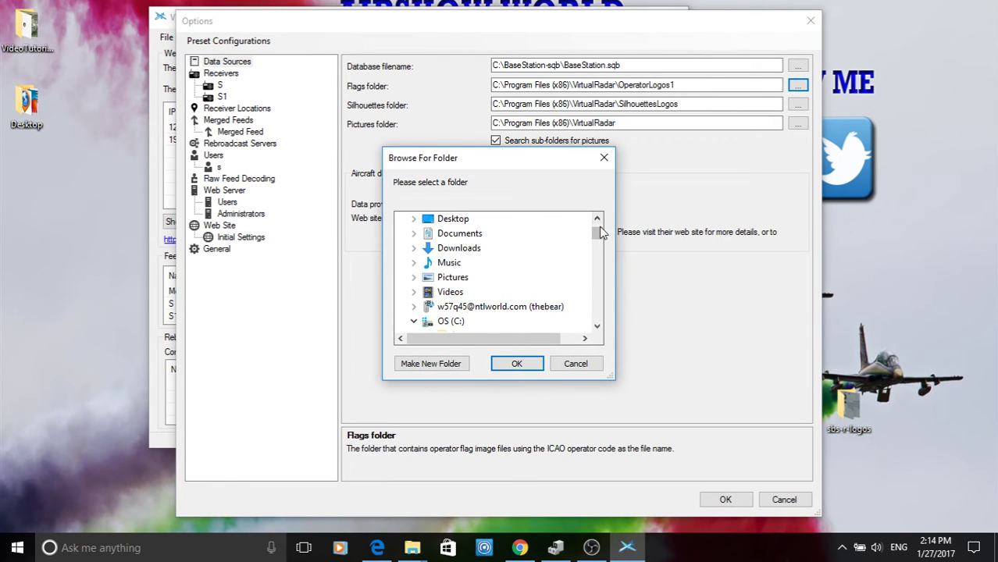
{"action": "left_click", "coordinate": [451, 322]}
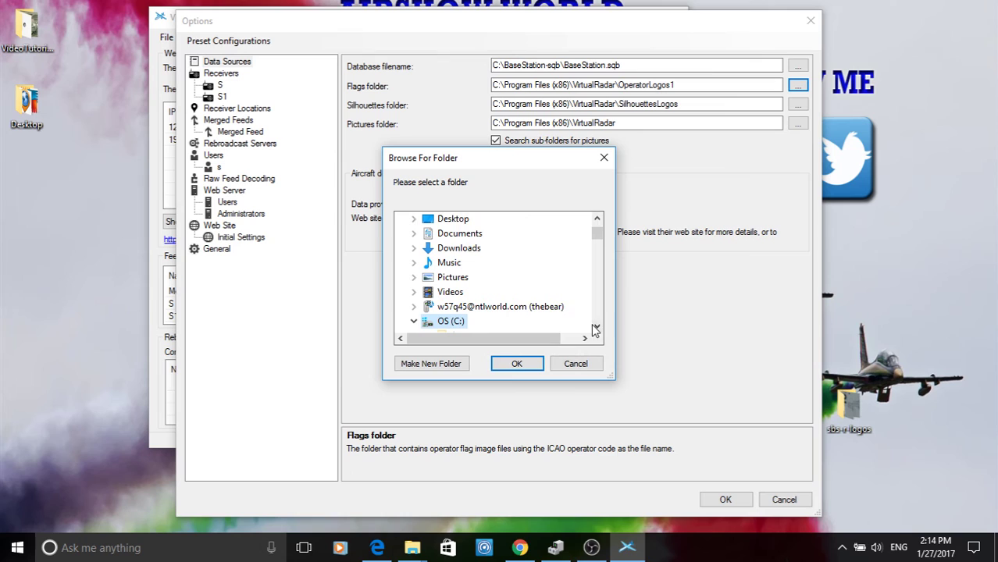
{"action": "scroll", "coordinate": [595, 330], "scroll_direction": "down", "scroll_amount": 4}
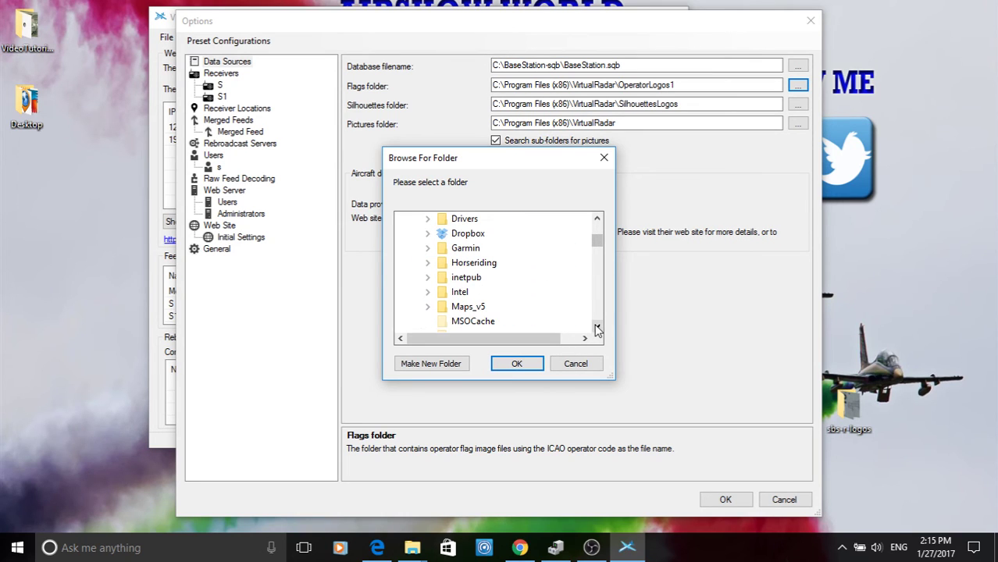
{"action": "left_click", "coordinate": [598, 329]}
{"action": "key", "text": "v"}
{"action": "key", "text": "Down"}
{"action": "key", "text": "Down"}
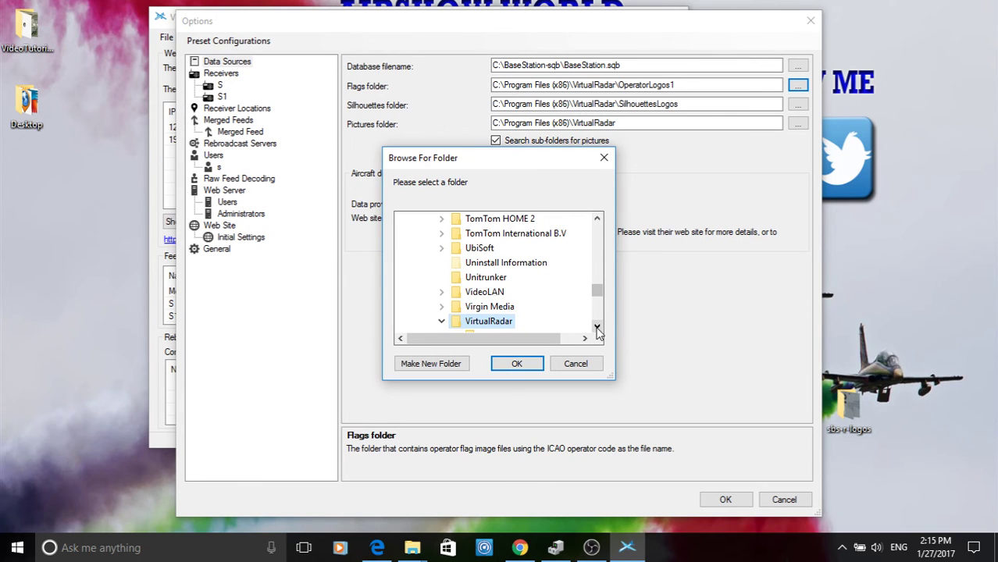
{"action": "left_click", "coordinate": [598, 329]}
{"action": "left_click", "coordinate": [597, 329]}
{"action": "left_click", "coordinate": [598, 329]}
{"action": "left_click", "coordinate": [597, 328]}
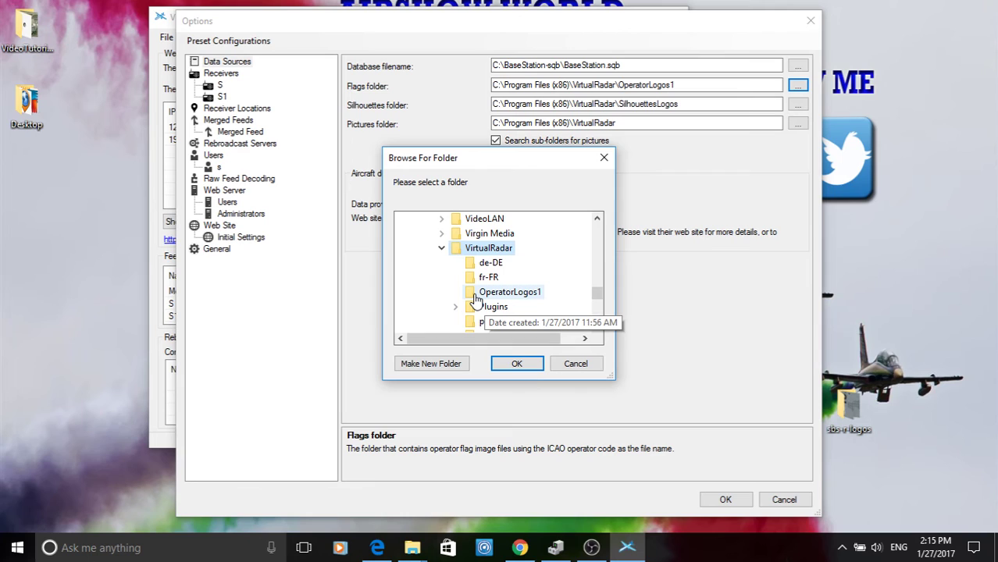
{"action": "left_click", "coordinate": [576, 364]}
Leave the Silhouettes folder on SilhouettesLogos and check the Pictures folder path
{"action": "left_click", "coordinate": [797, 104]}
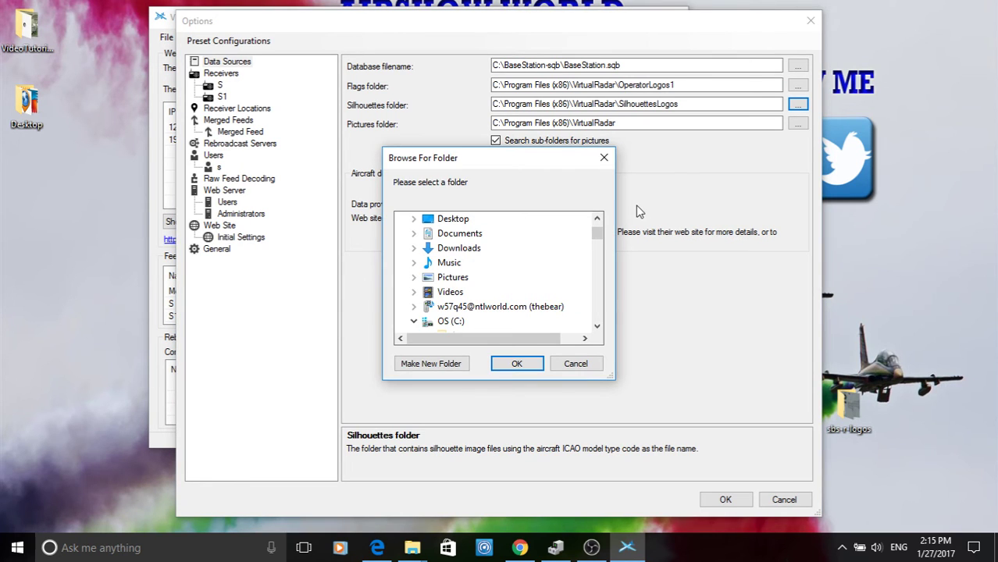
{"action": "left_click", "coordinate": [590, 370]}
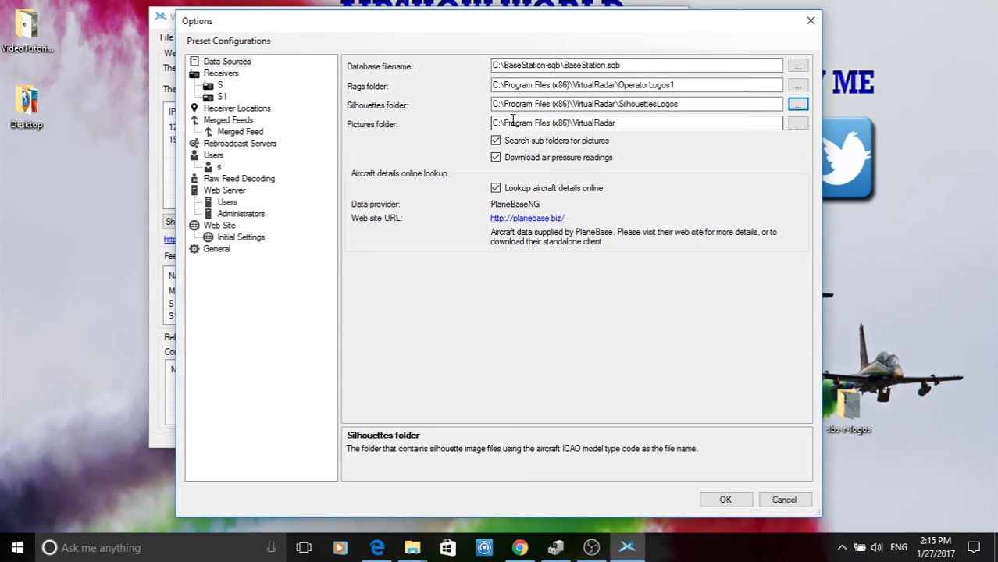
{"action": "left_click", "coordinate": [626, 125]}
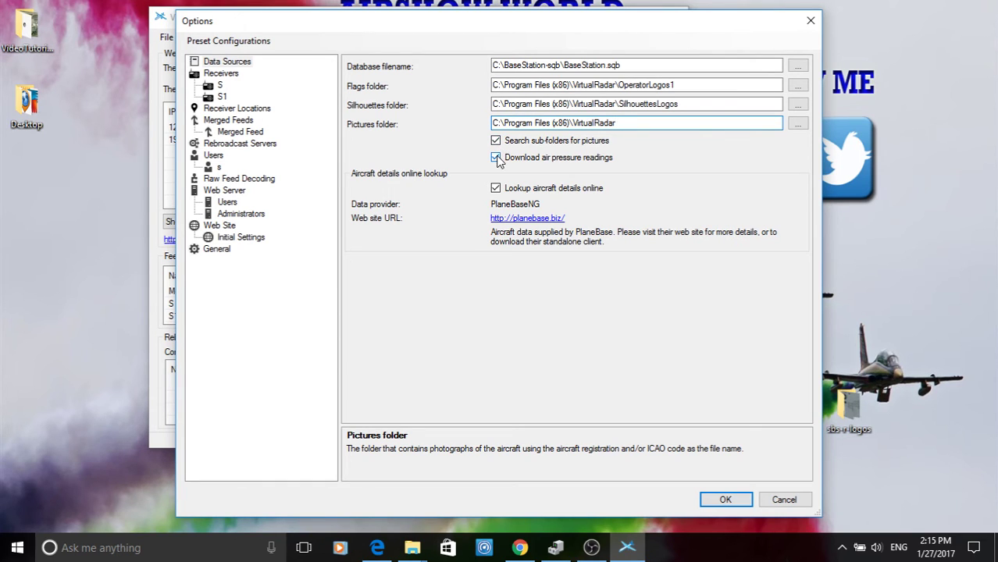
Review the enabled user's login name, password and display name, then view Raw Feed Decoding settings
{"action": "left_click", "coordinate": [216, 167]}
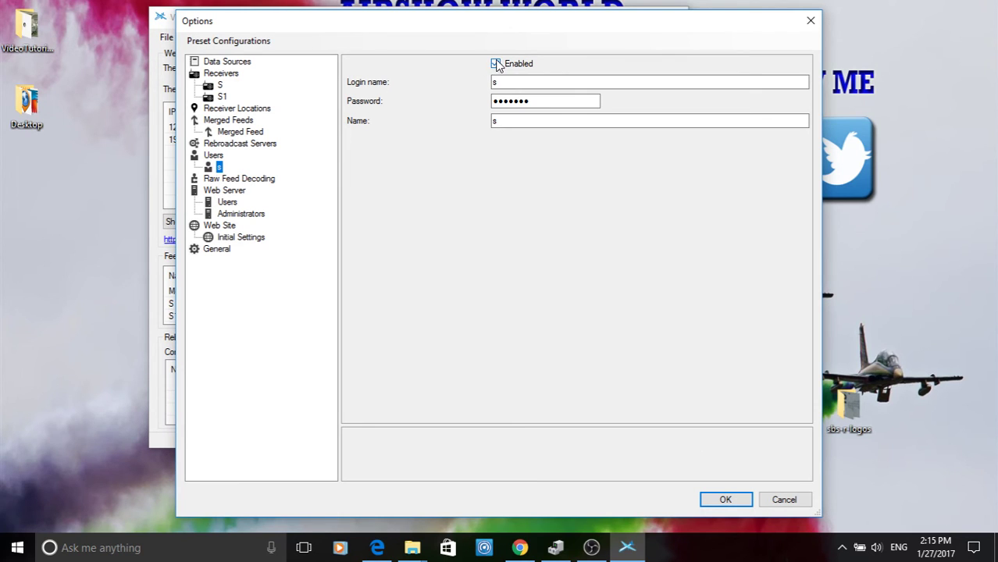
{"action": "left_click", "coordinate": [508, 82]}
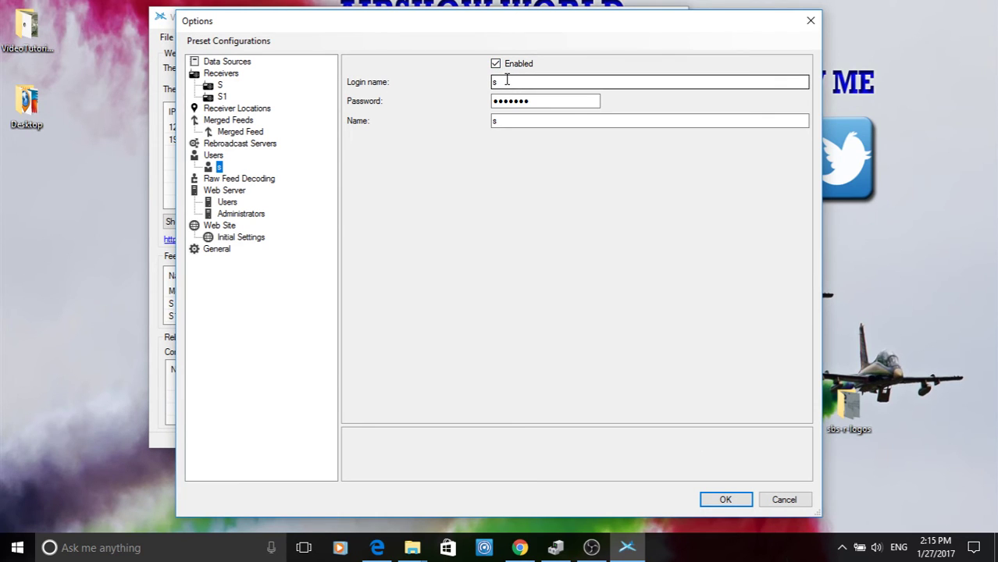
{"action": "left_click", "coordinate": [535, 101]}
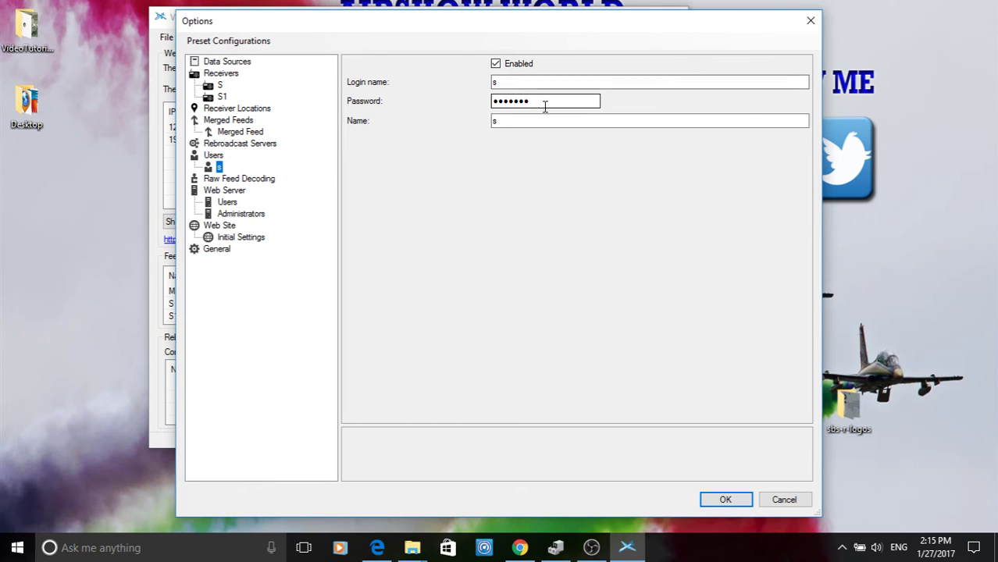
{"action": "left_click", "coordinate": [523, 123]}
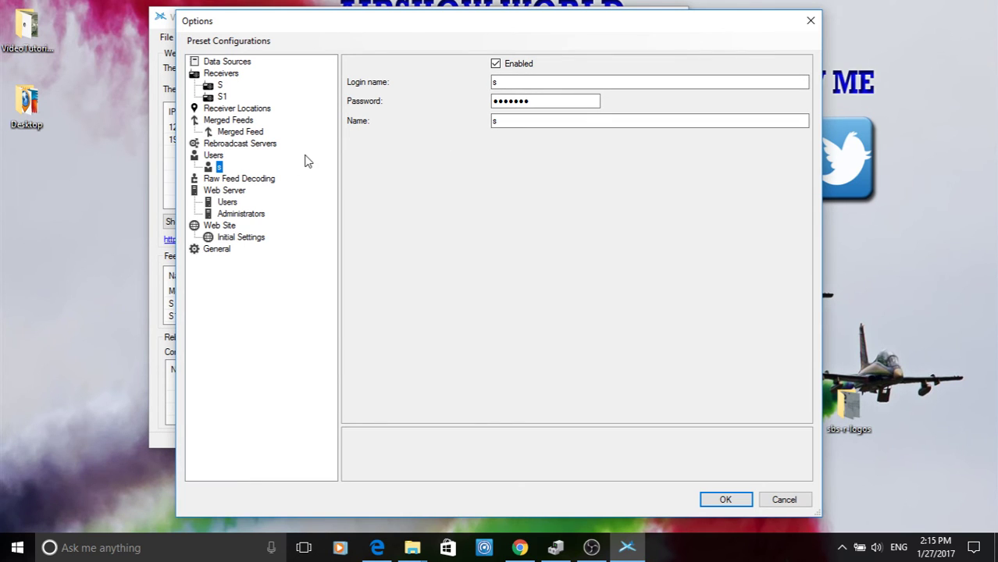
{"action": "left_click", "coordinate": [249, 180]}
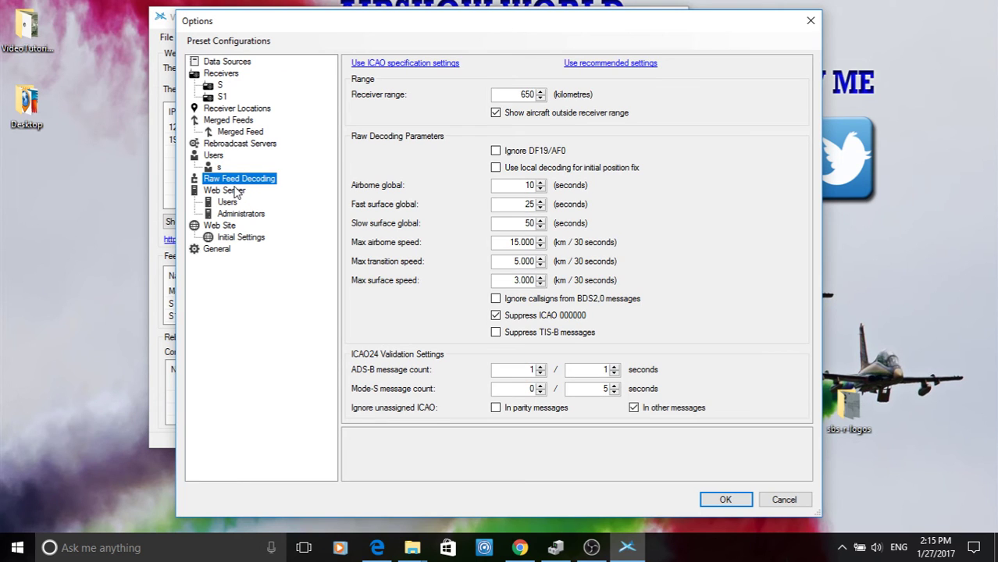
Review the Web Server, Users, Administrators, Web Site, Initial Settings and General pages, then accept the options
{"action": "left_click", "coordinate": [234, 191]}
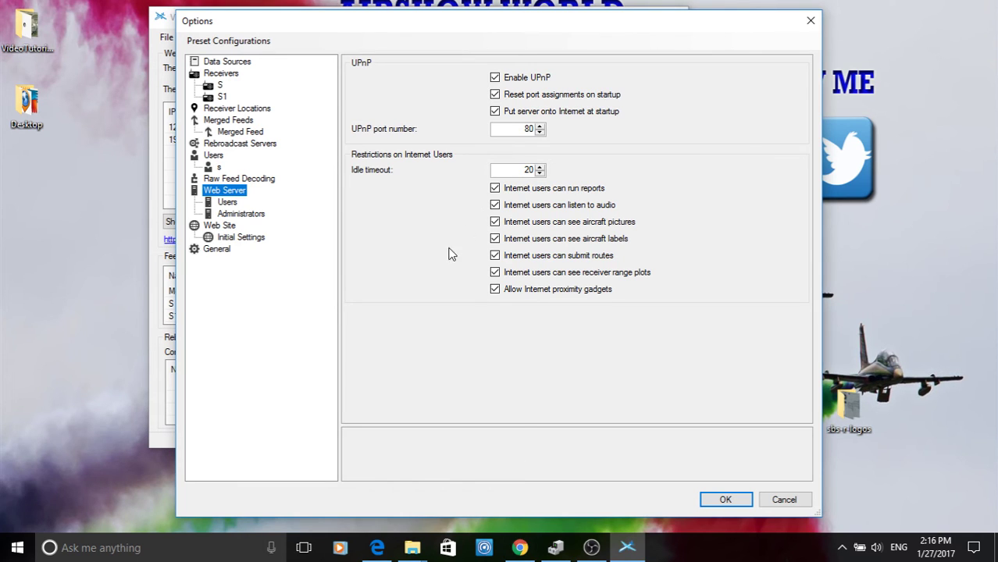
{"action": "left_click", "coordinate": [227, 203]}
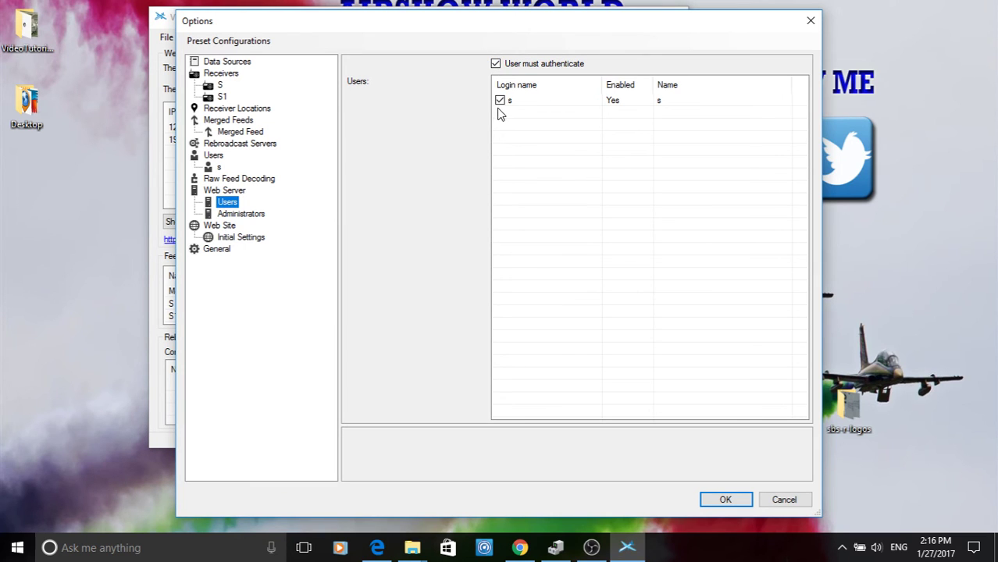
{"action": "left_click", "coordinate": [223, 214]}
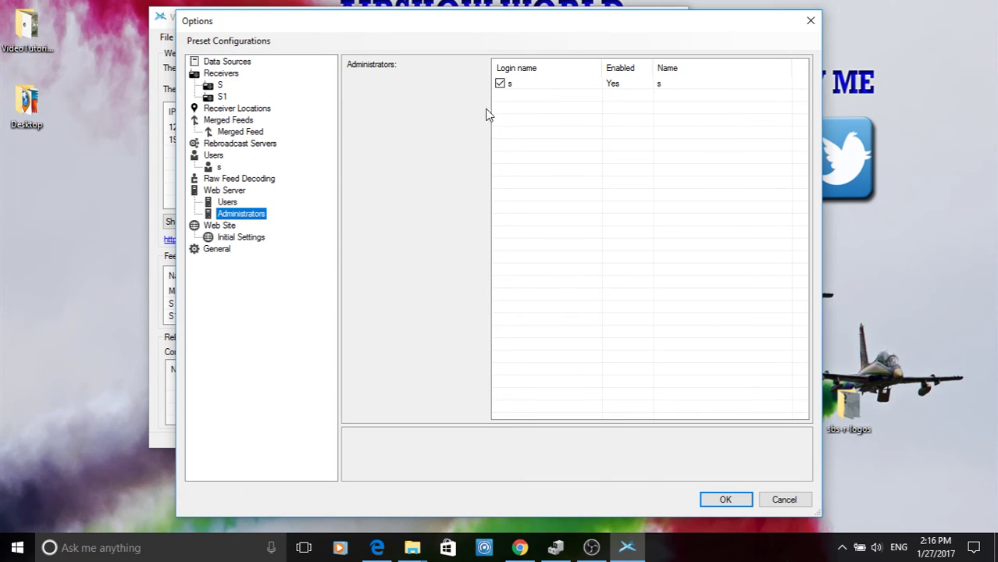
{"action": "left_click", "coordinate": [221, 226]}
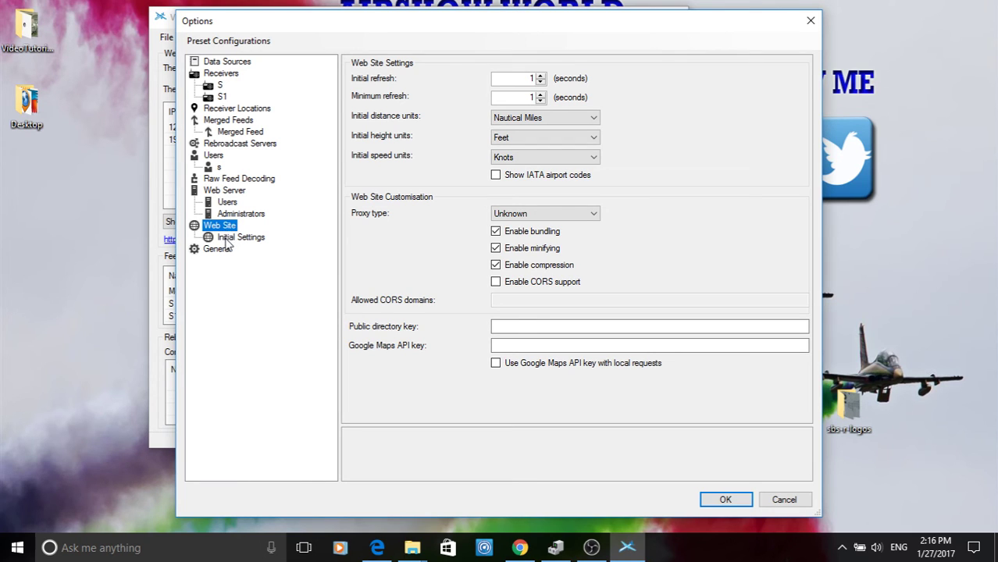
{"action": "left_click", "coordinate": [228, 239]}
{"action": "left_click", "coordinate": [222, 250]}
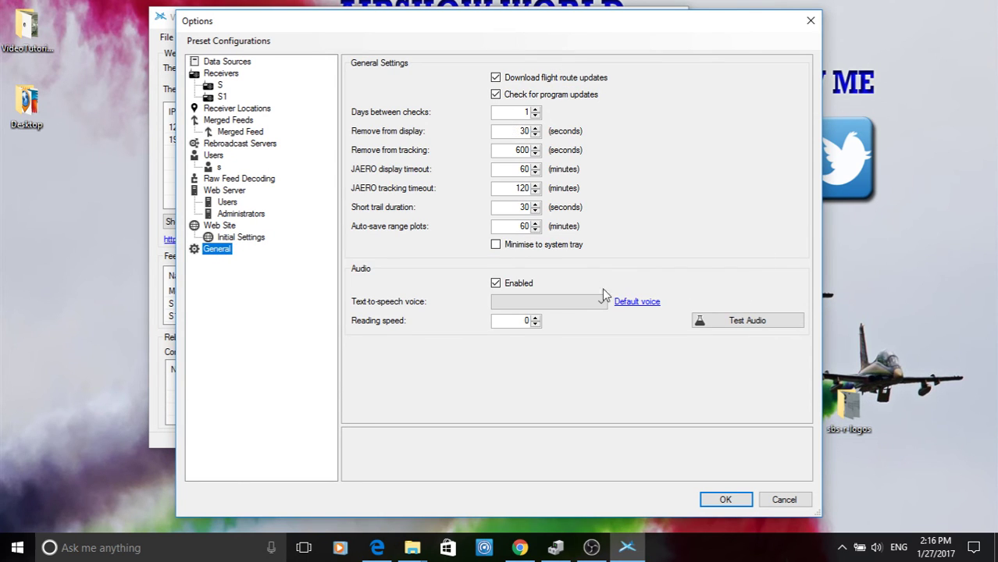
{"action": "left_click", "coordinate": [726, 500]}
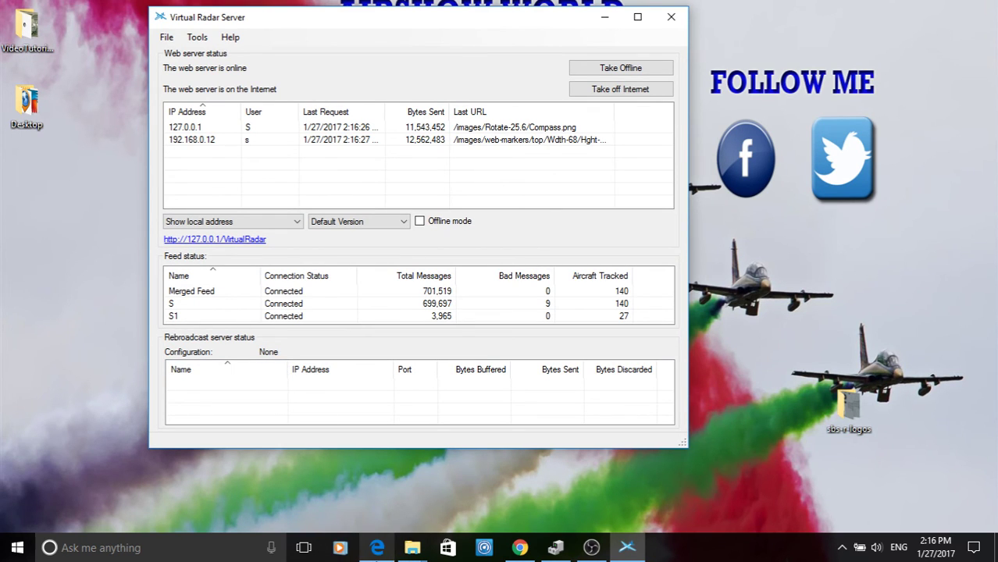
Bring Edge's live aircraft map forward, zoom in to 20 km scale, then back out to the UK
{"action": "left_click", "coordinate": [377, 549]}
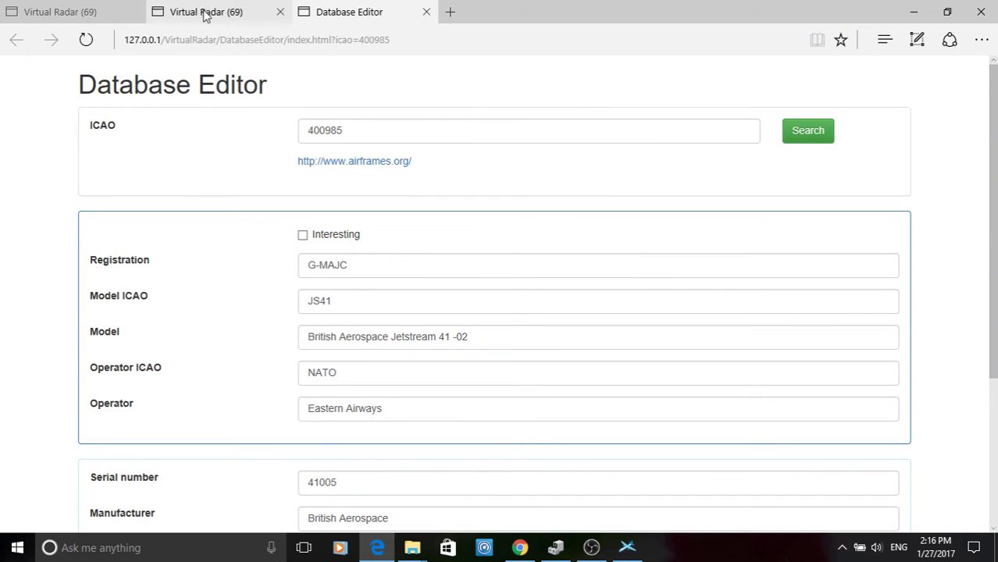
{"action": "left_click", "coordinate": [195, 14]}
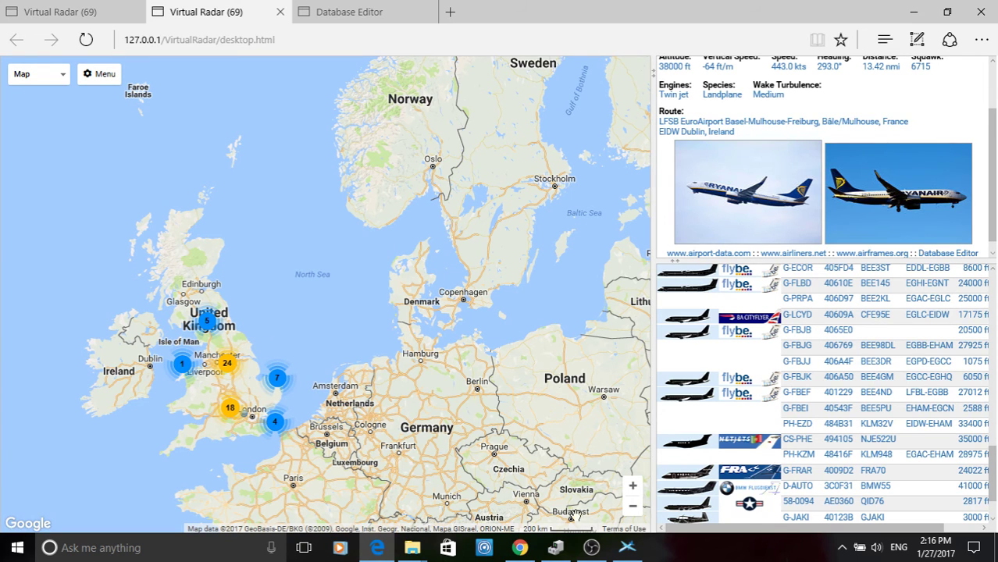
{"action": "left_click", "coordinate": [634, 487]}
{"action": "scroll", "coordinate": [379, 138], "scroll_direction": "up", "scroll_amount": 2}
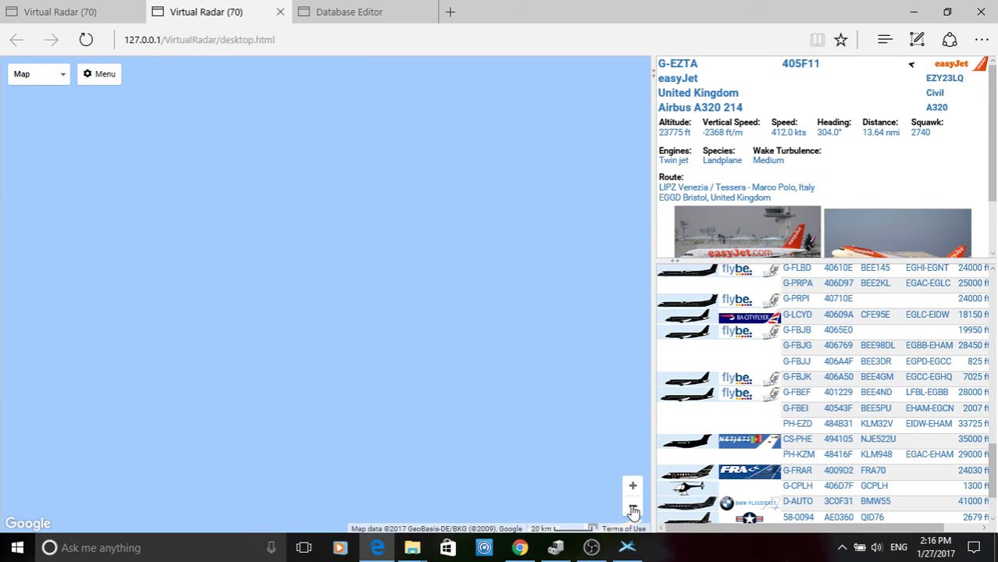
{"action": "triple_click", "coordinate": [633, 509]}
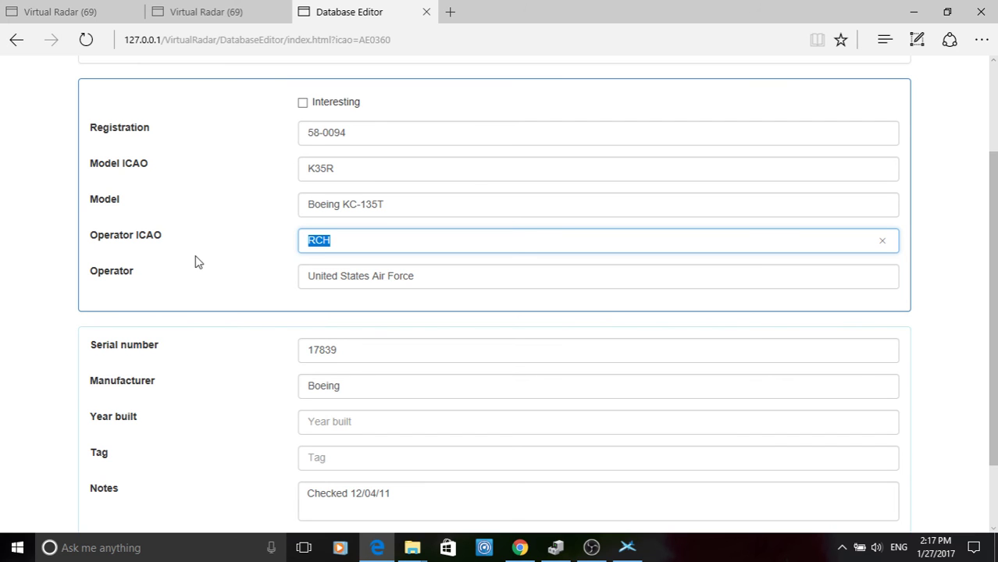
Return from the Database Editor to the Virtual Radar live aircraft map
{"action": "left_click", "coordinate": [207, 12]}
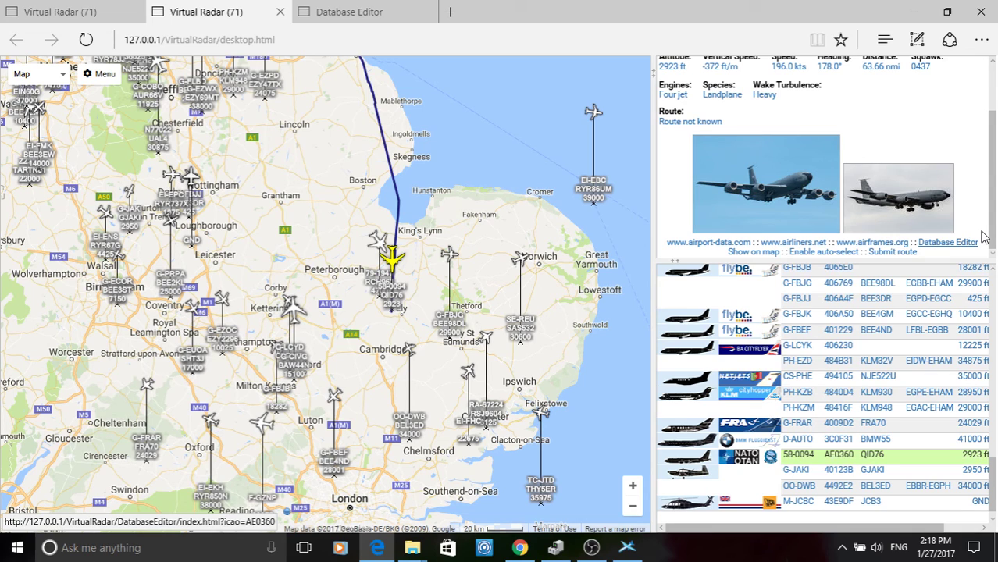
Open aircraft 58-0094's record in the Database Editor from its detail panel link
{"action": "left_click", "coordinate": [983, 241]}
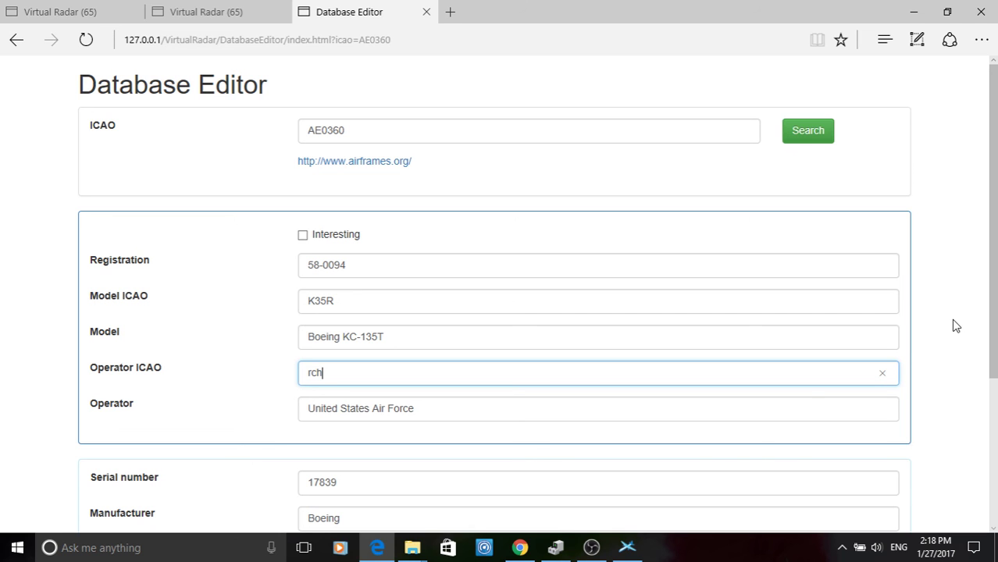
Switch back to the live aircraft map tab with Ctrl+Shift+Tab
{"action": "key", "text": "ctrl+shift+Tab"}
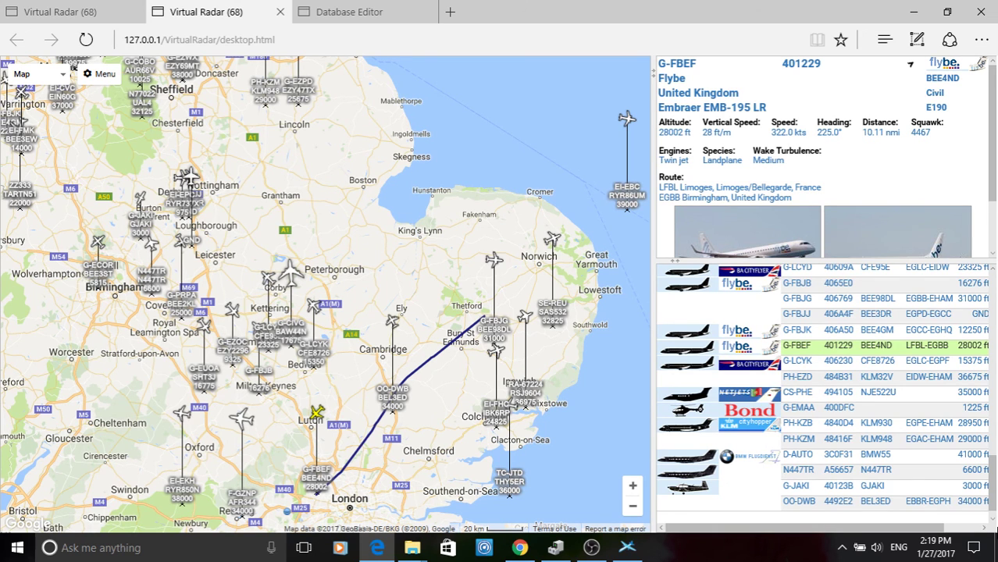
{"action": "key", "text": "super+d"}
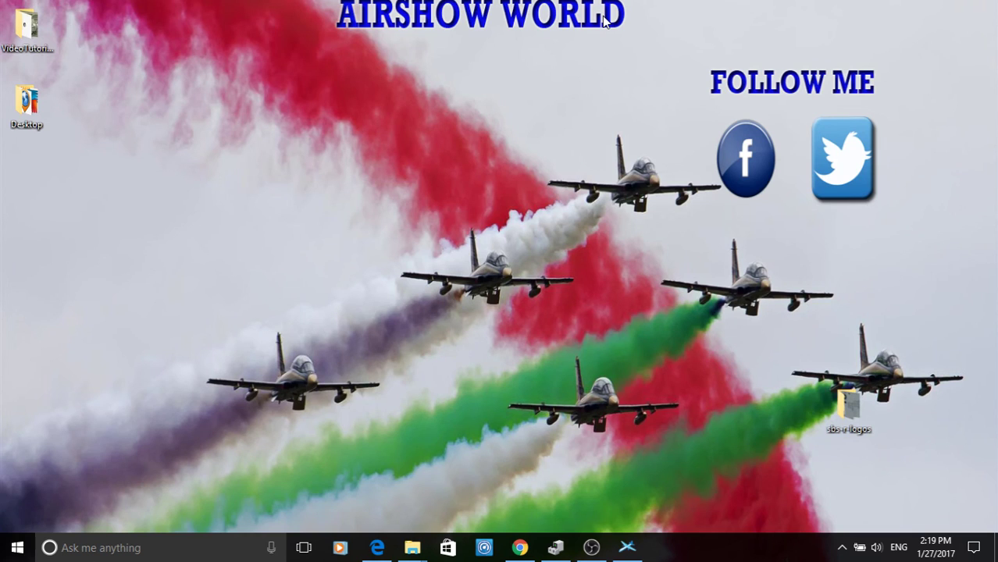